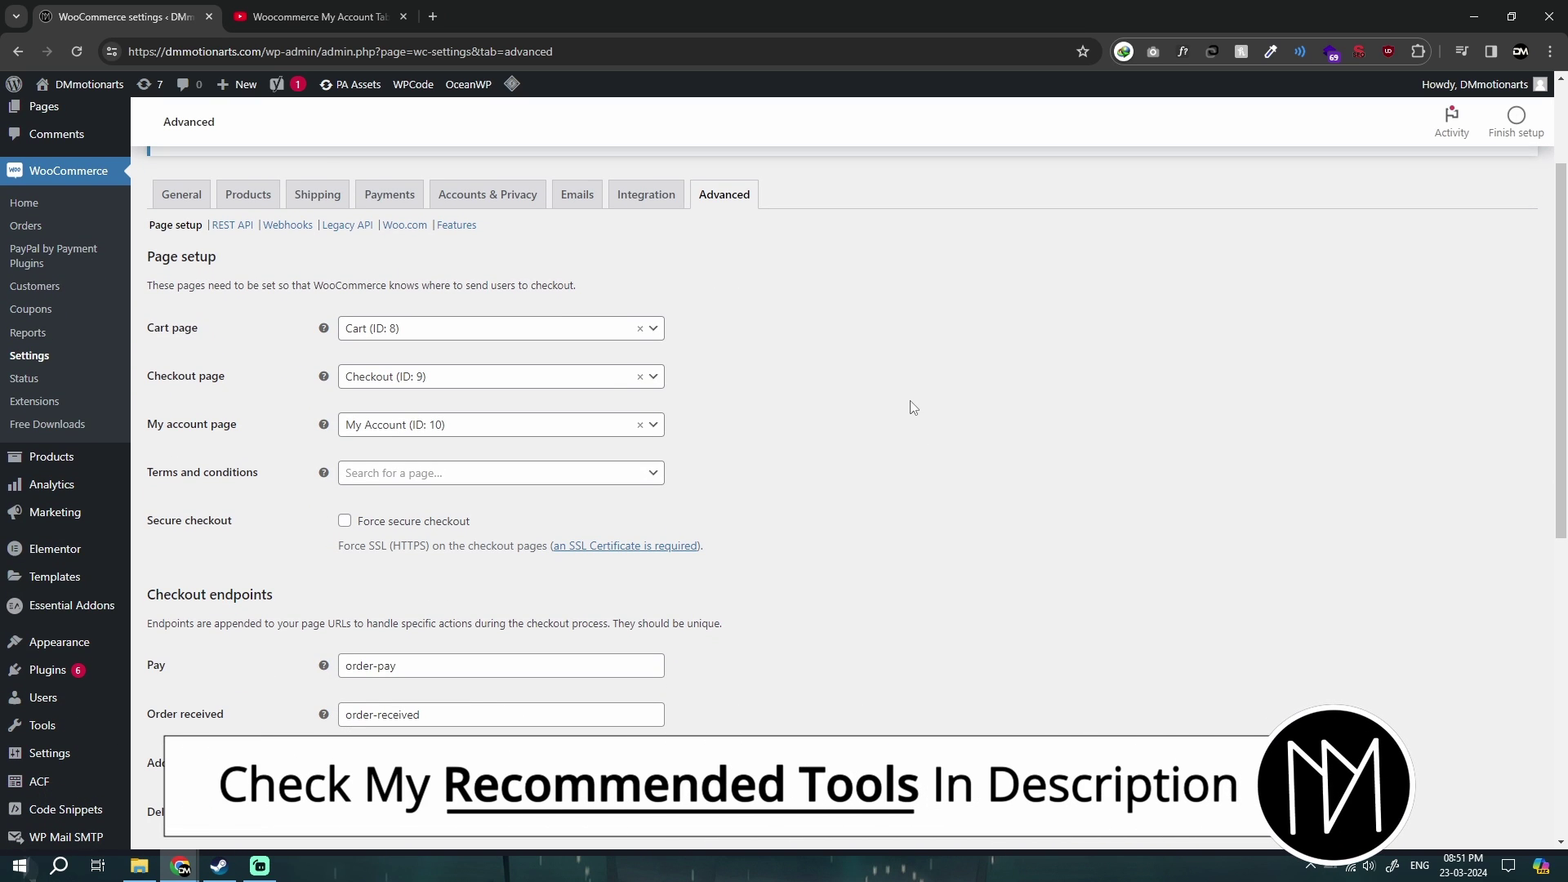
# - Watch a short stretch of the My Account tabs tutorial, then return to the WooCommerce Advanced settings
pyautogui.click(307, 12)
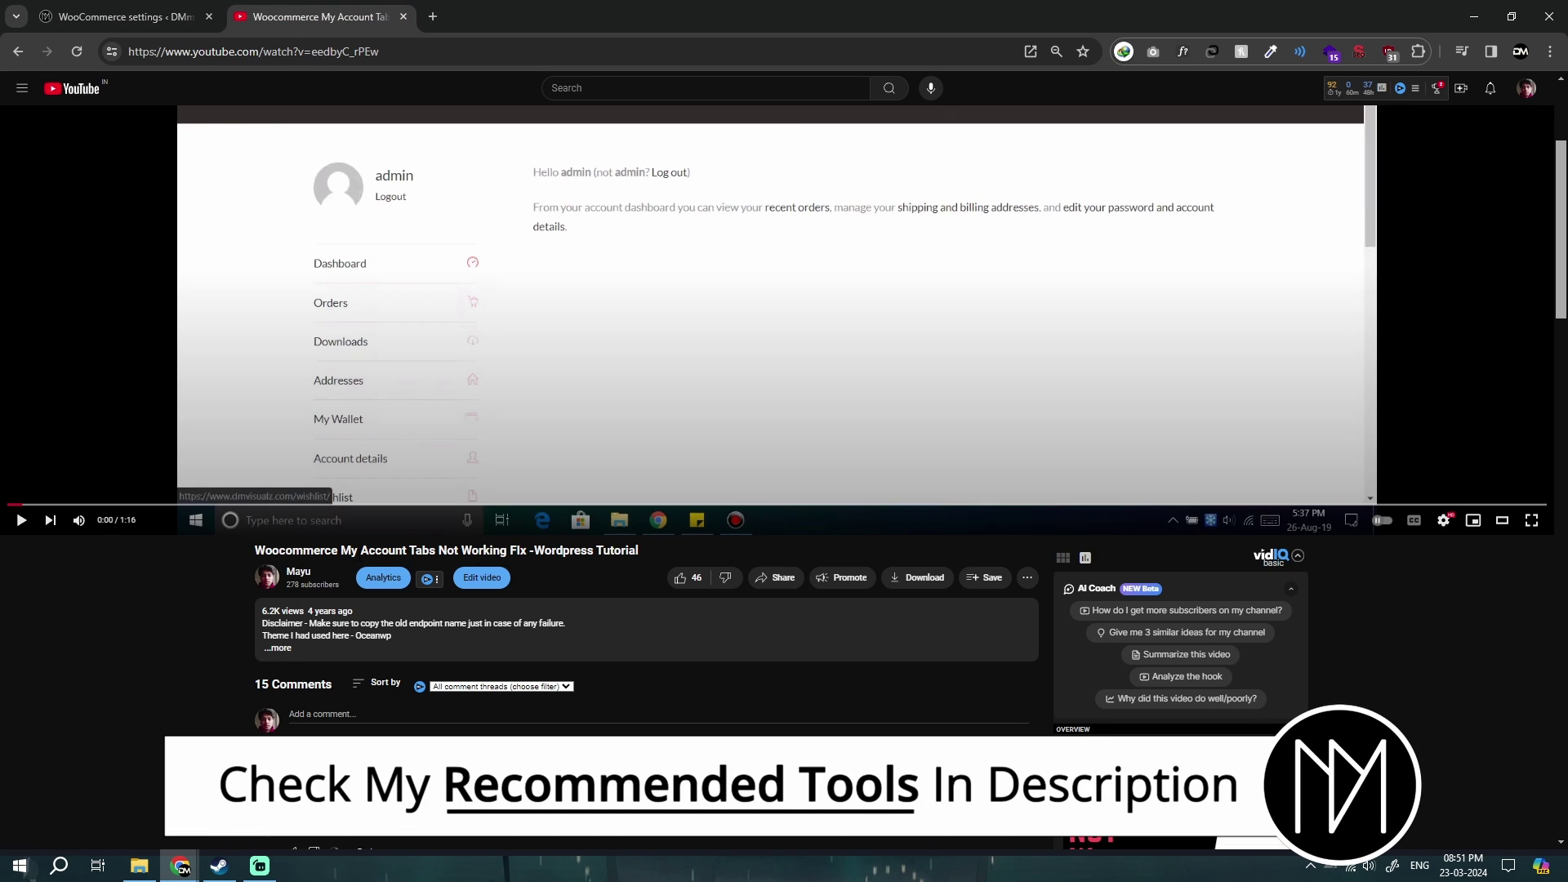
pyautogui.scroll(2, 420, 313)
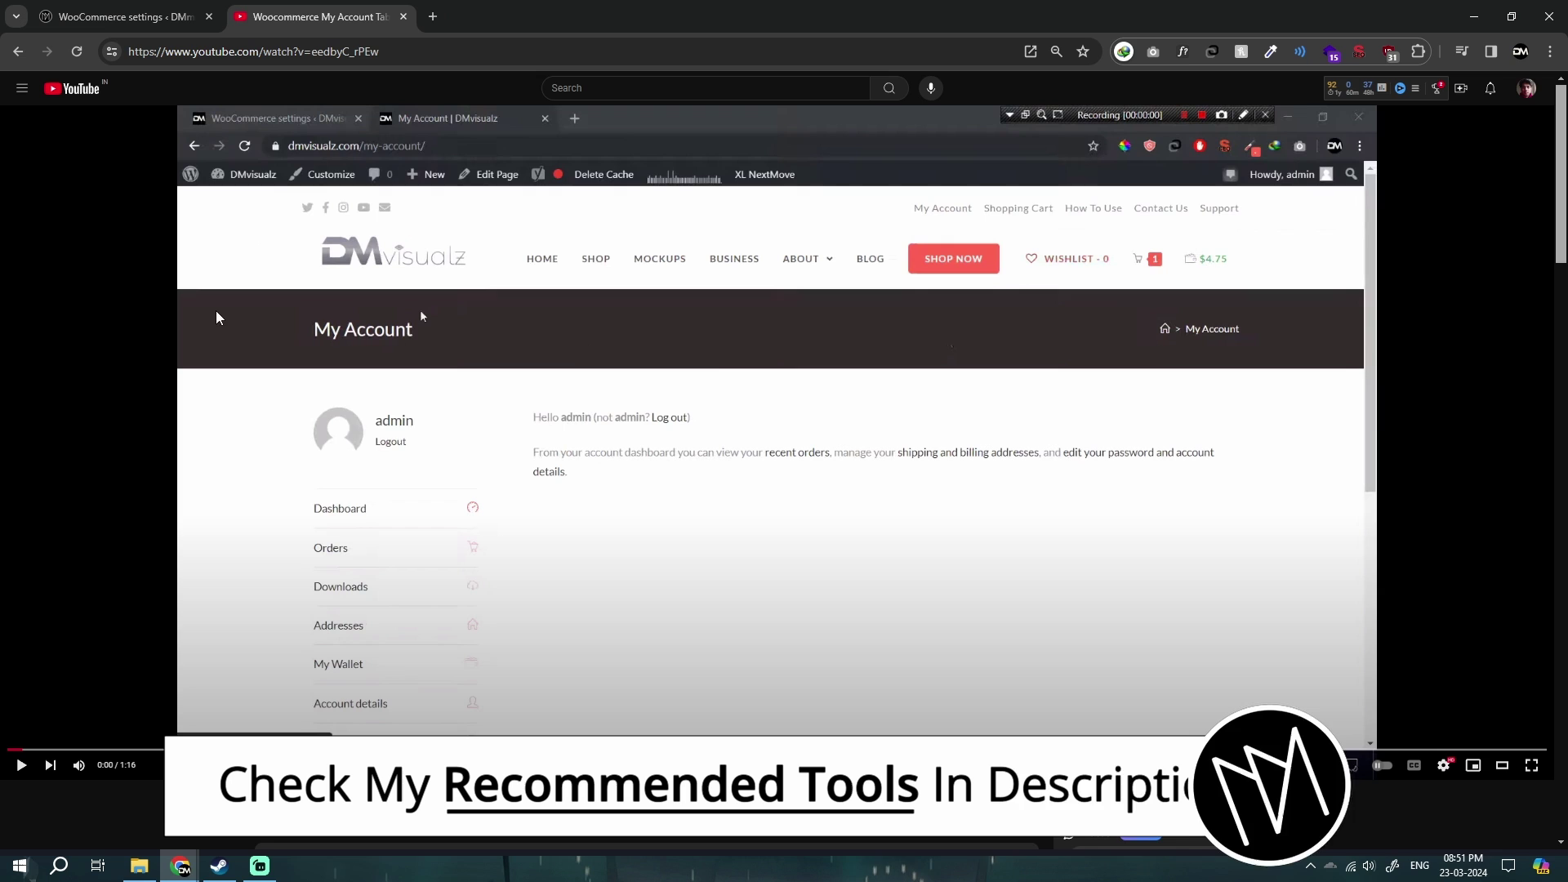
pyautogui.scroll(-2, 350, 515)
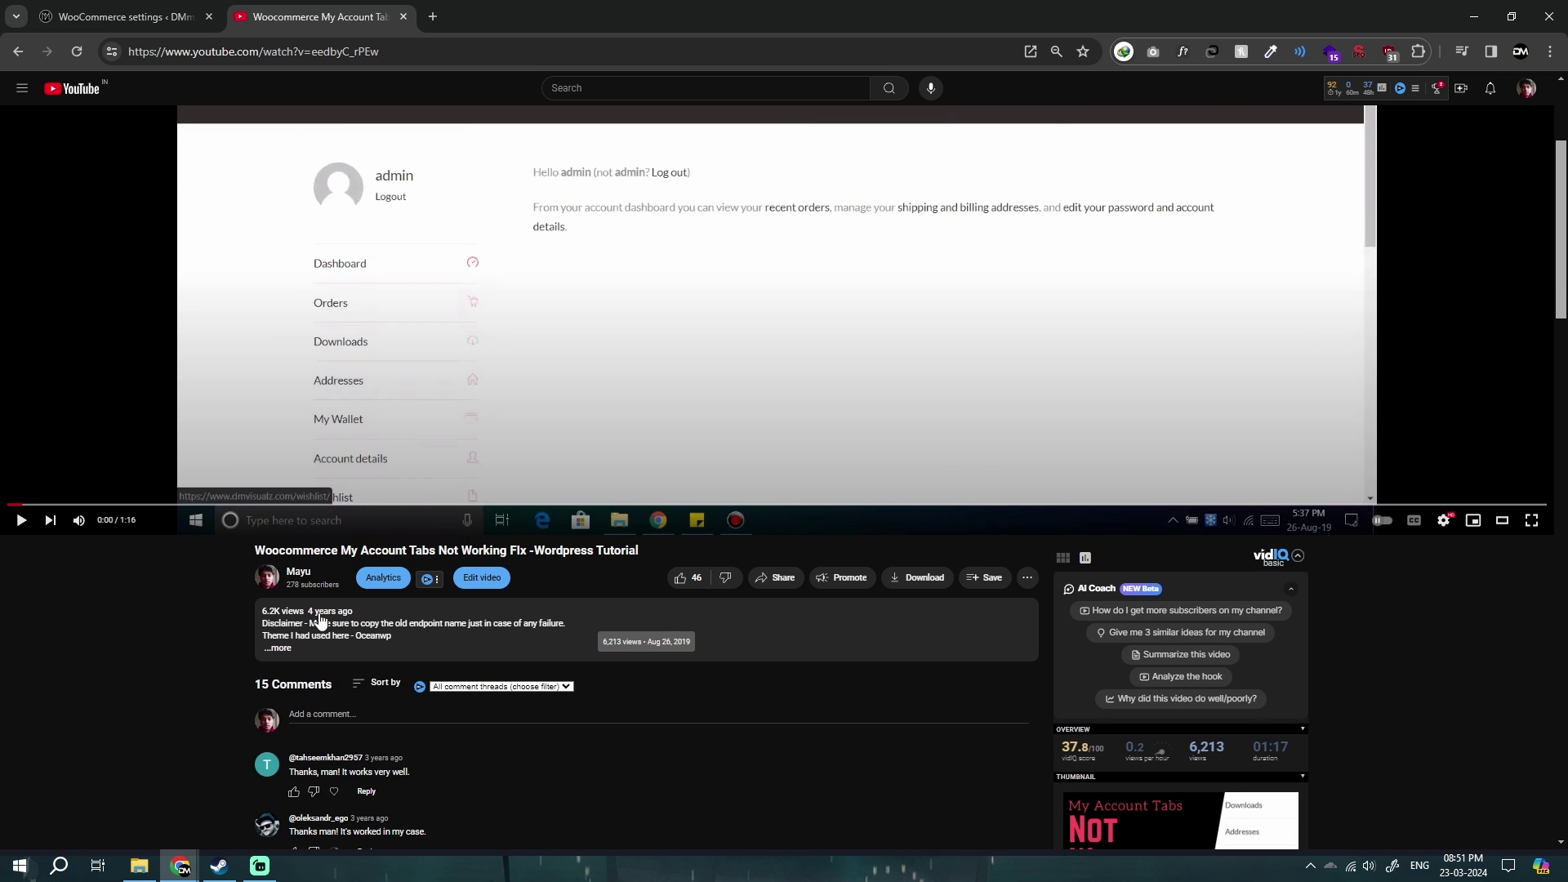
pyautogui.scroll(1, 316, 624)
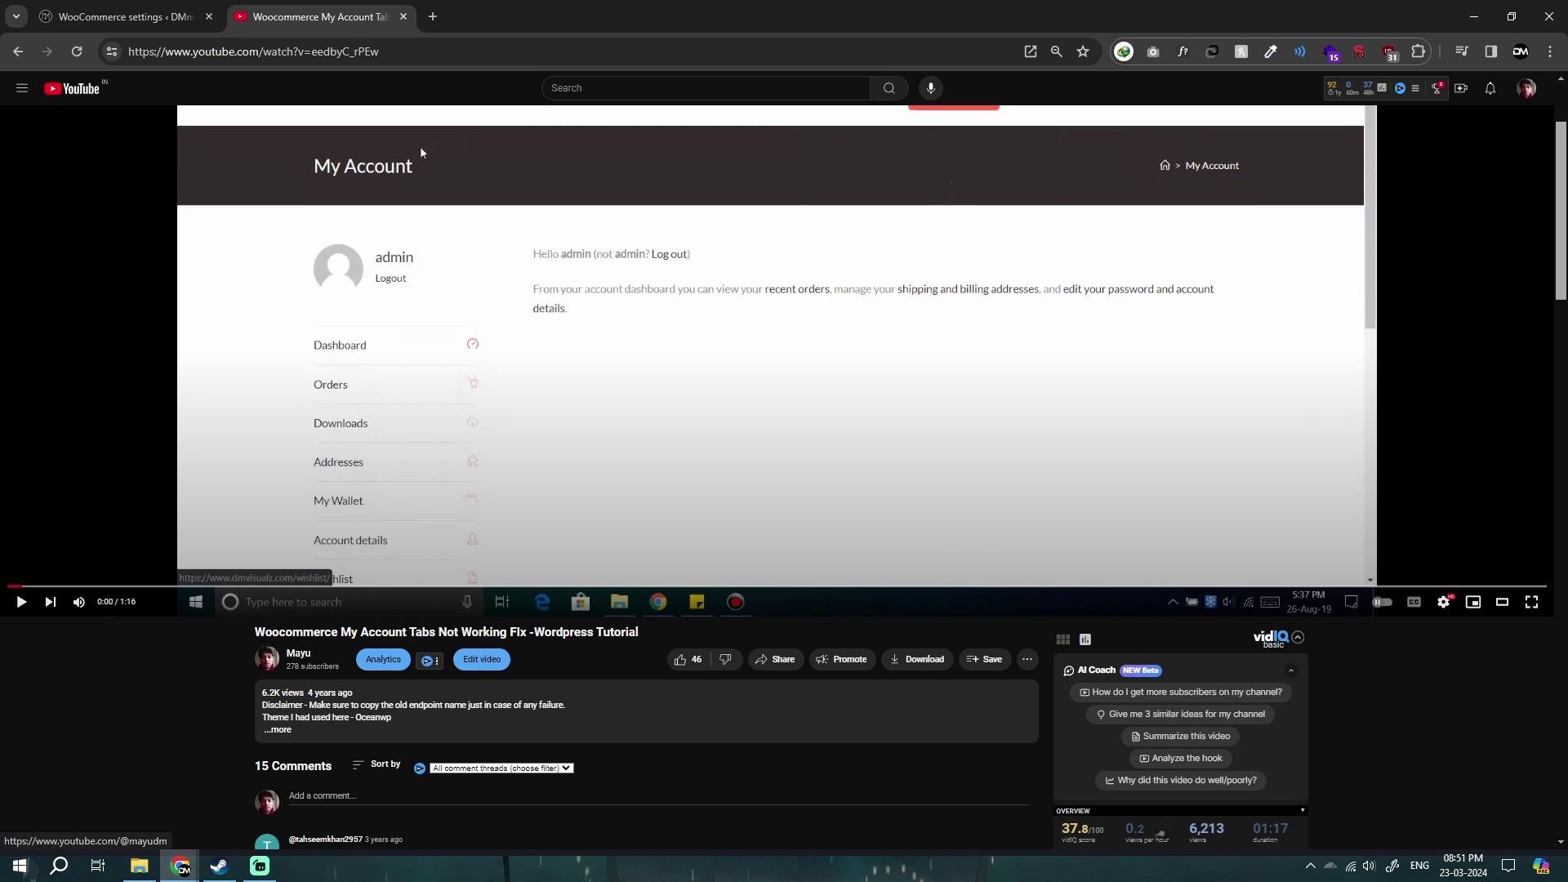
pyautogui.scroll(2, 371, 611)
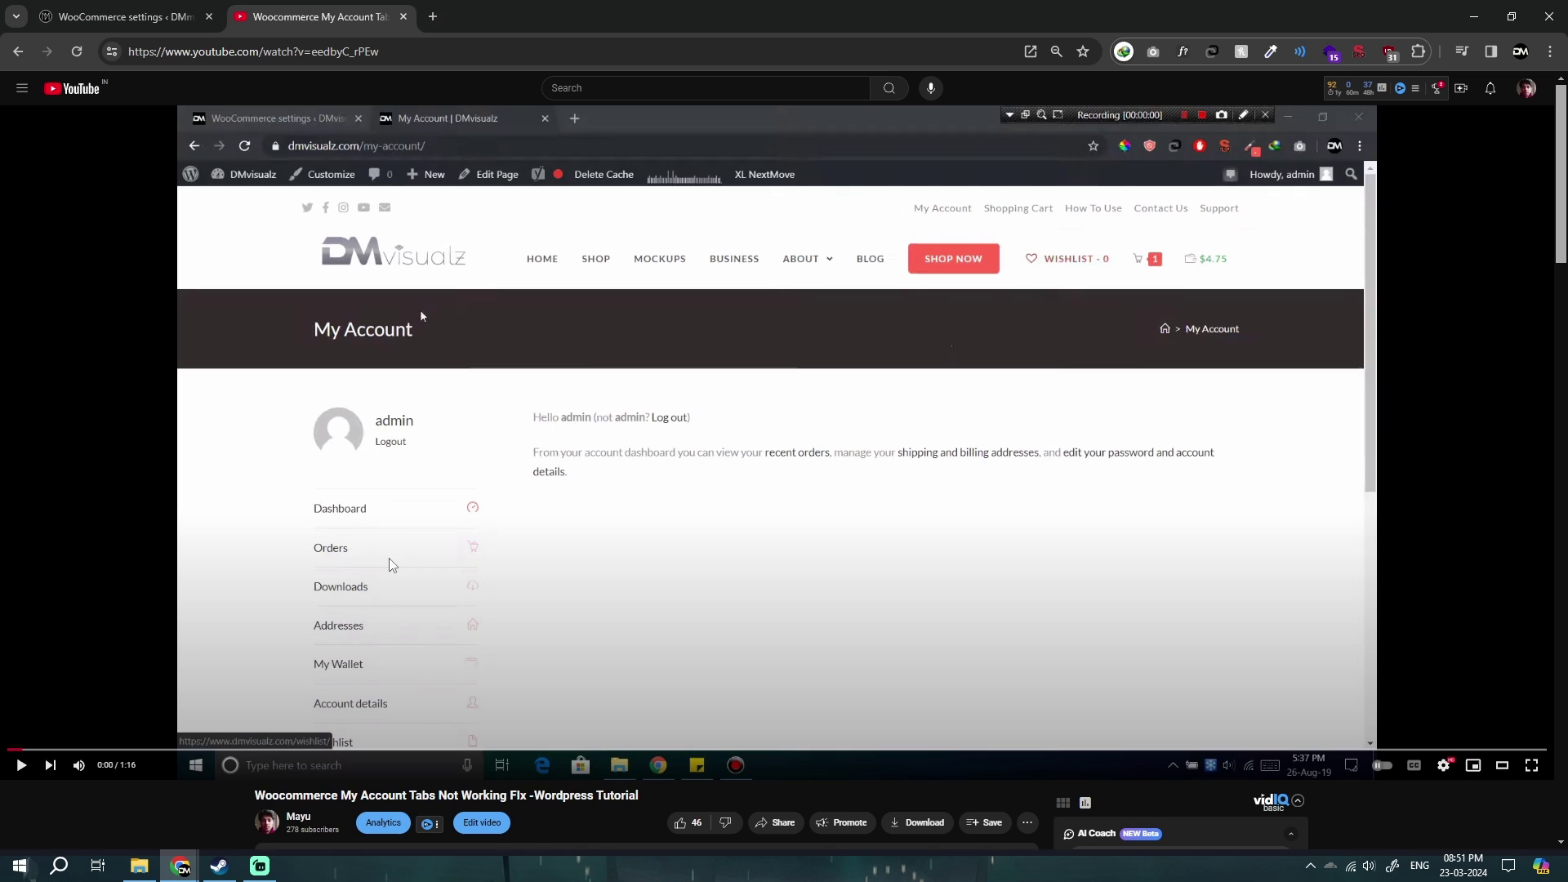
pyautogui.click(406, 483)
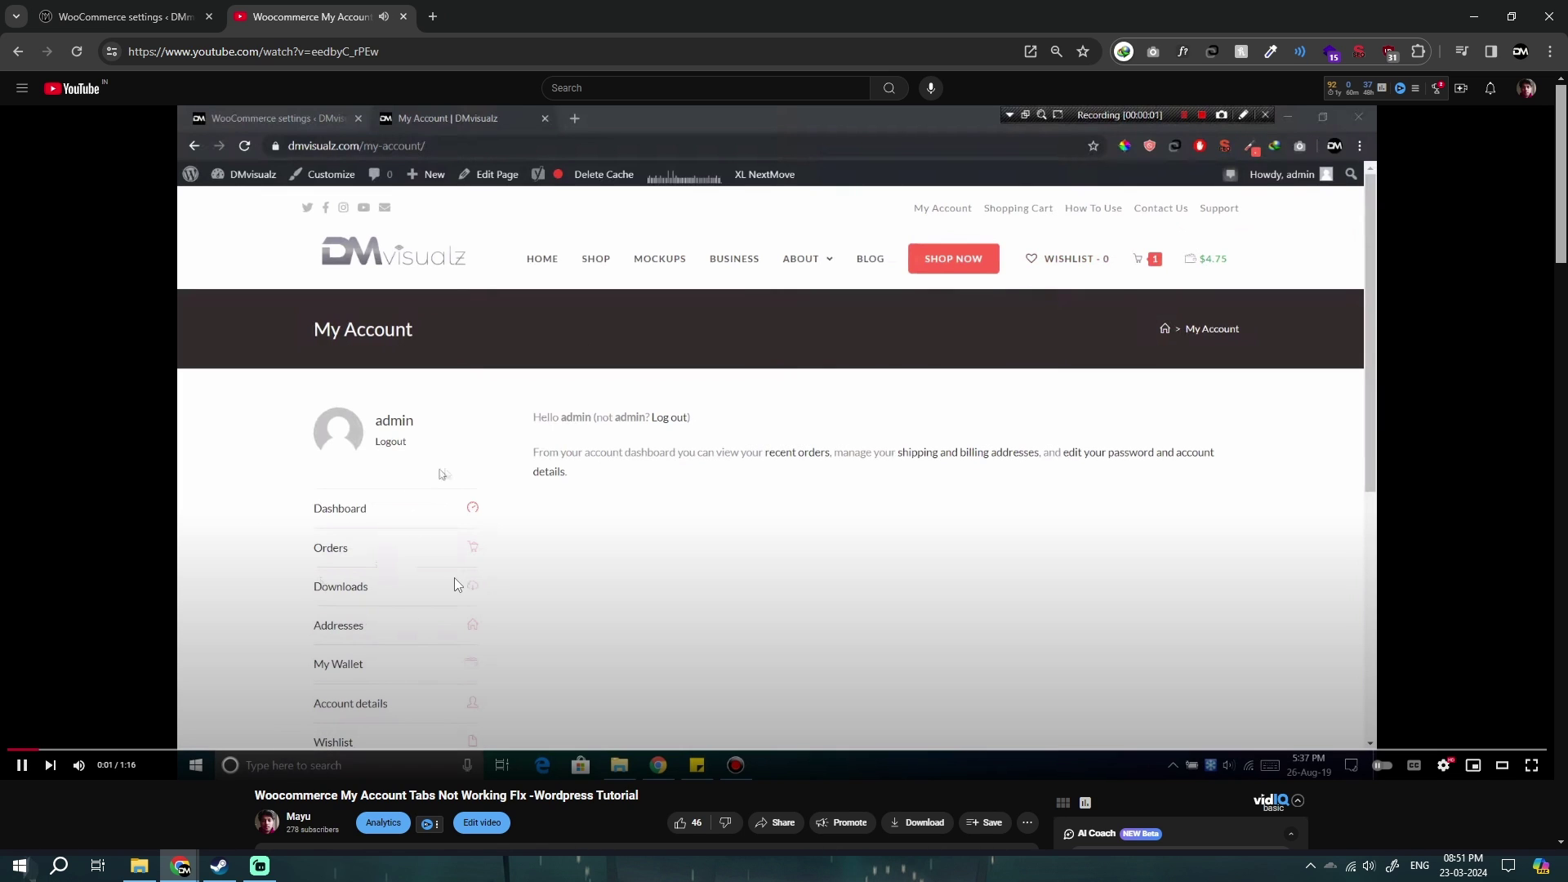
pyautogui.click(602, 476)
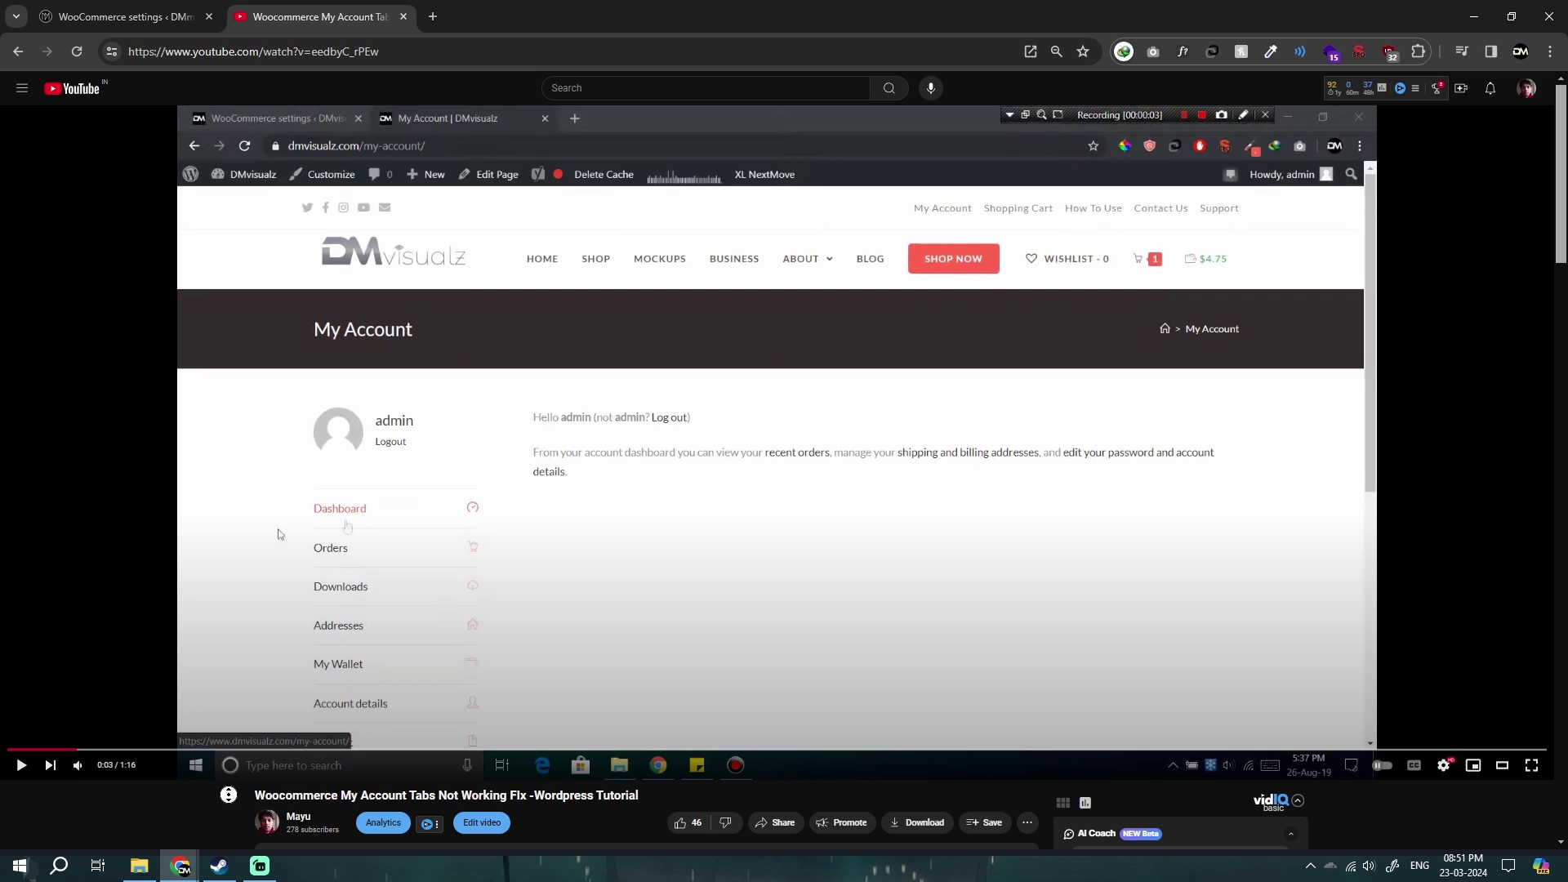
pyautogui.click(281, 522)
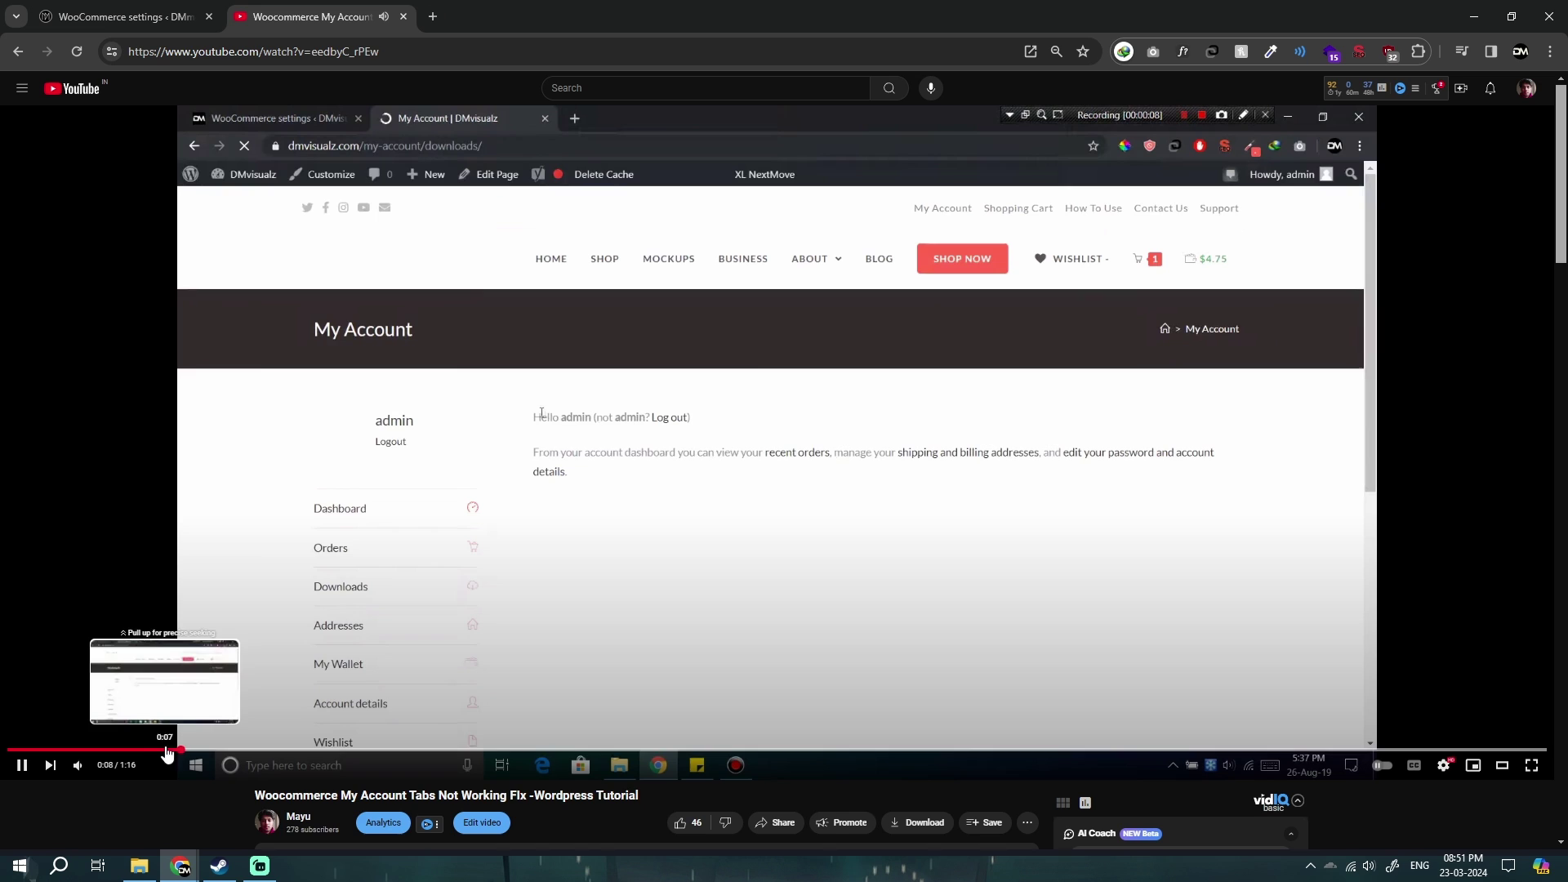
pyautogui.click(576, 515)
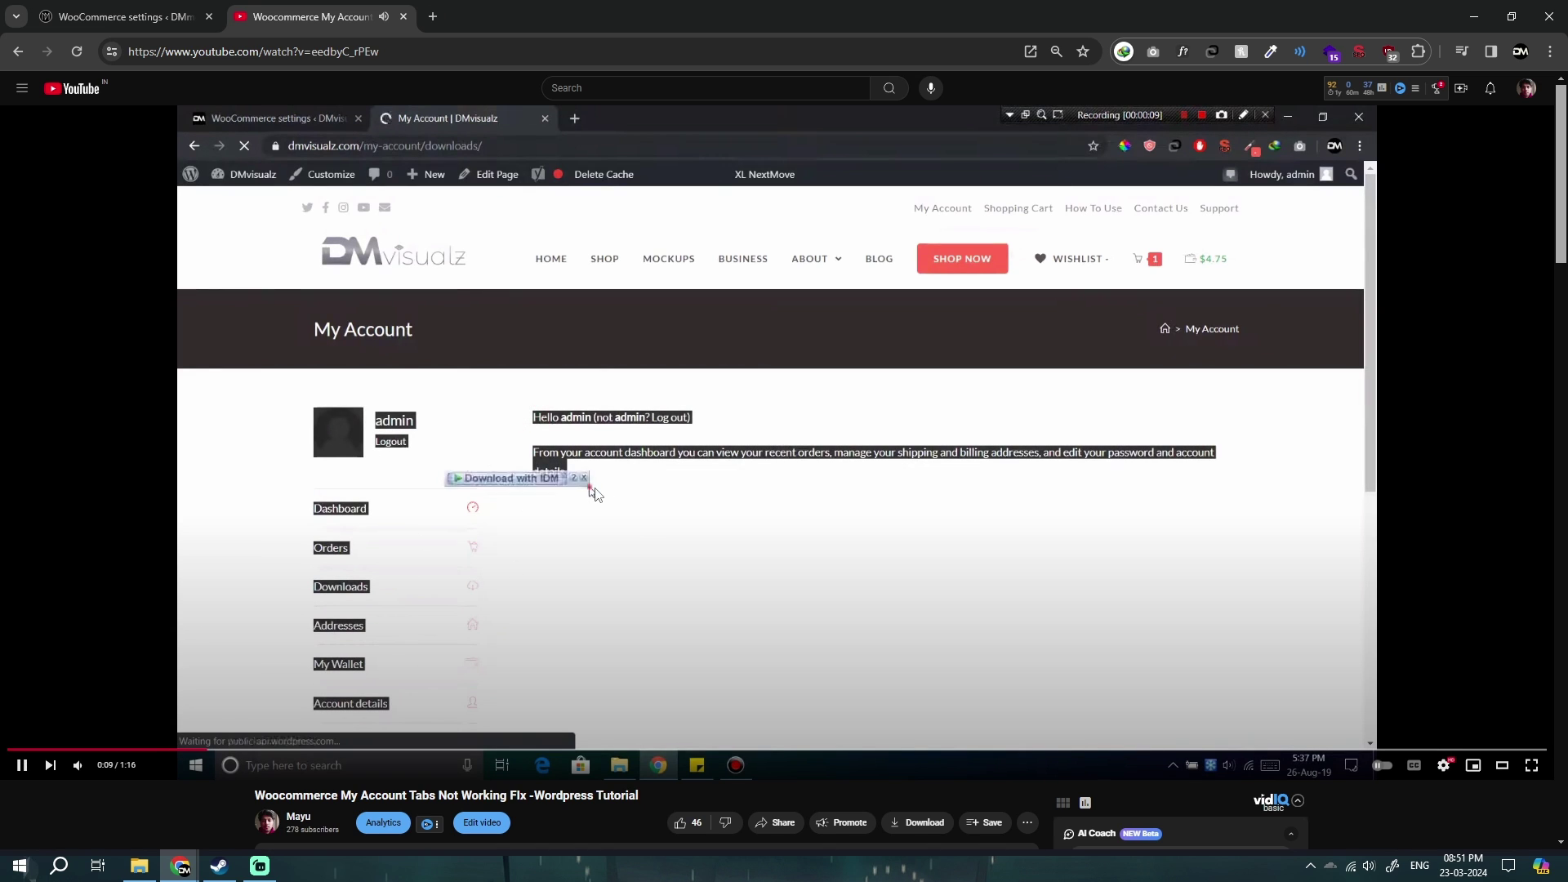
pyautogui.click(110, 15)
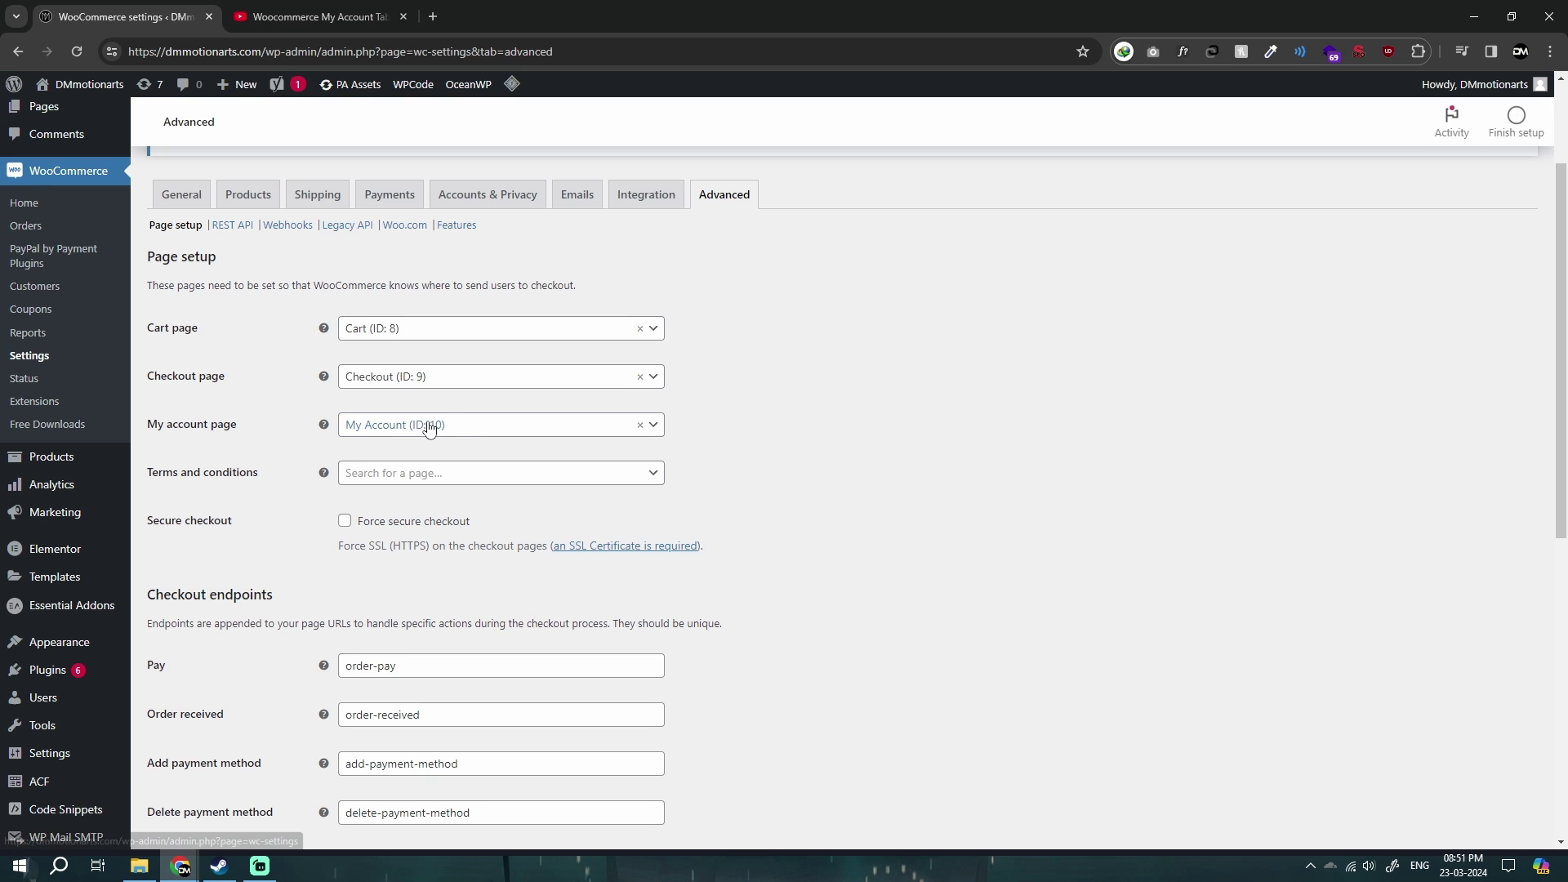
# - Review the My account page choices and keep My Account (ID: 10) selected
pyautogui.click(466, 426)
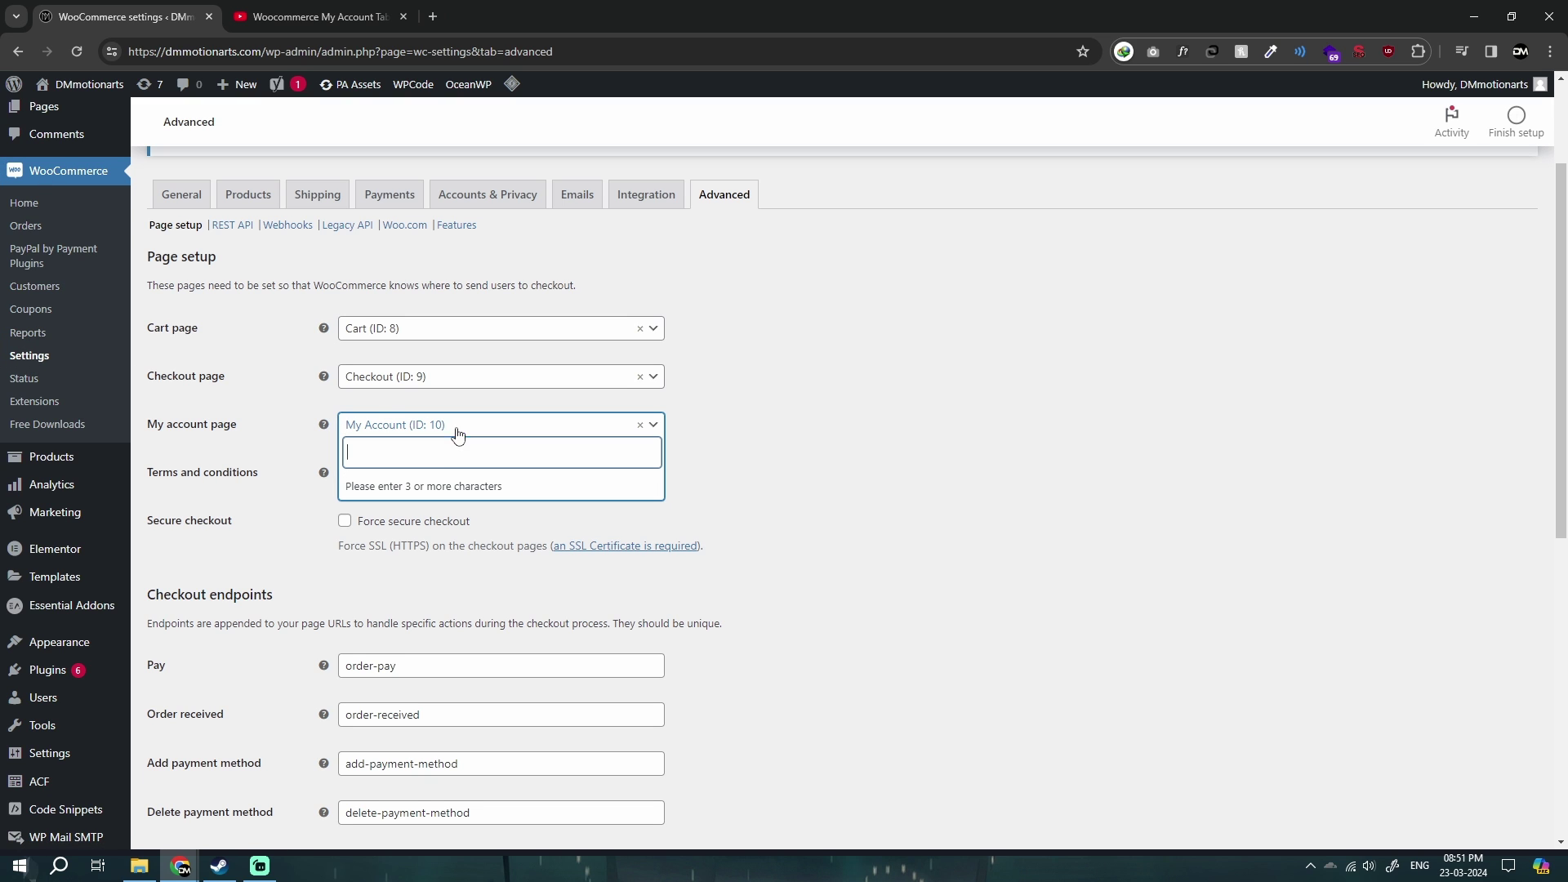
pyautogui.click(509, 391)
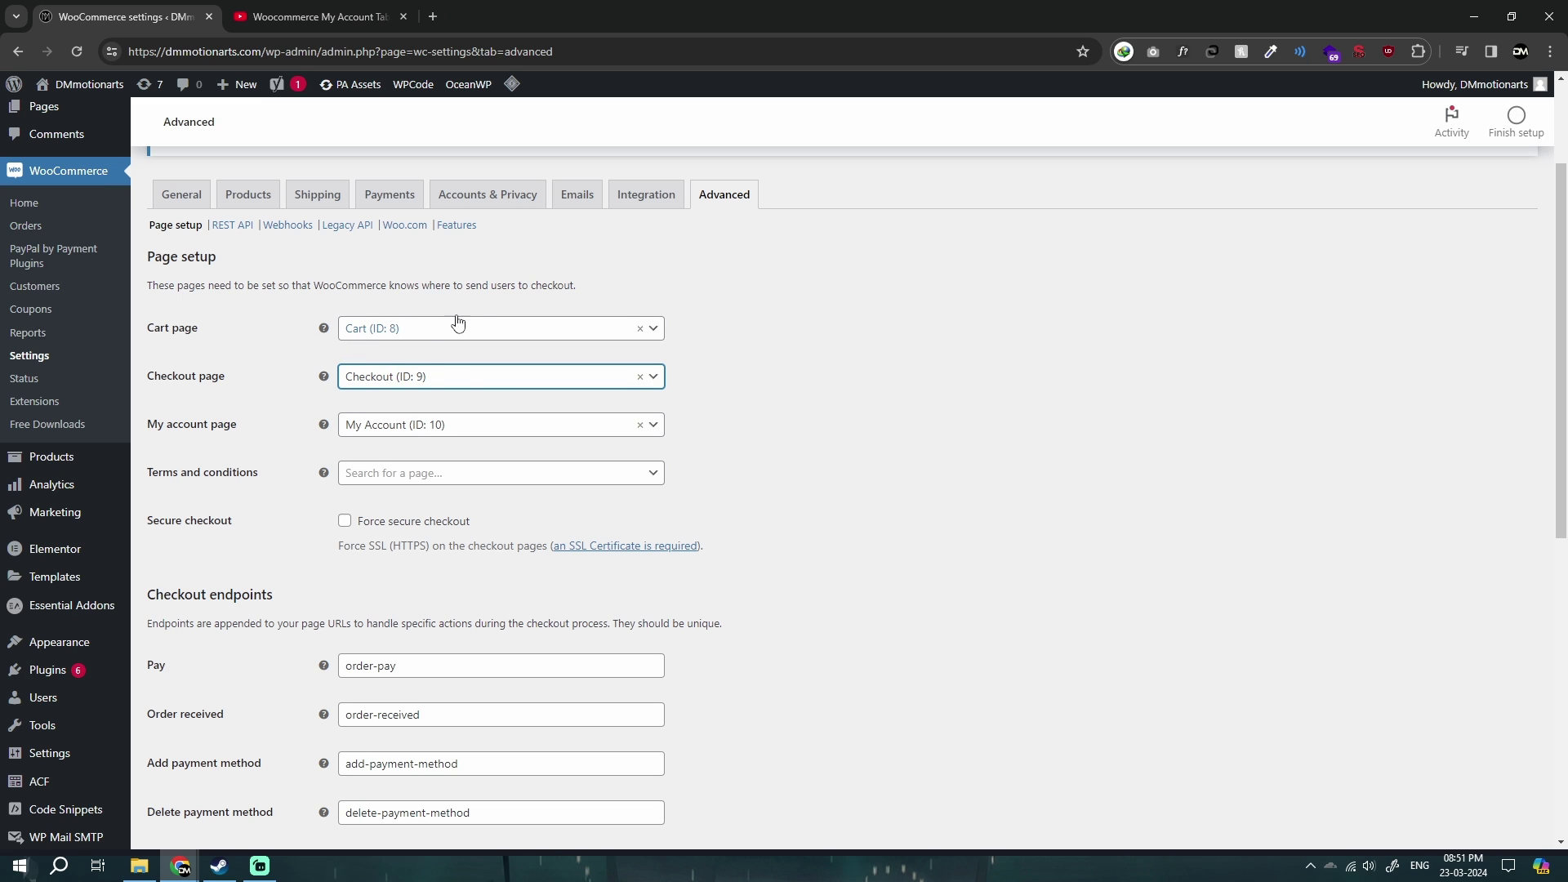
pyautogui.click(402, 430)
pyautogui.click(423, 434)
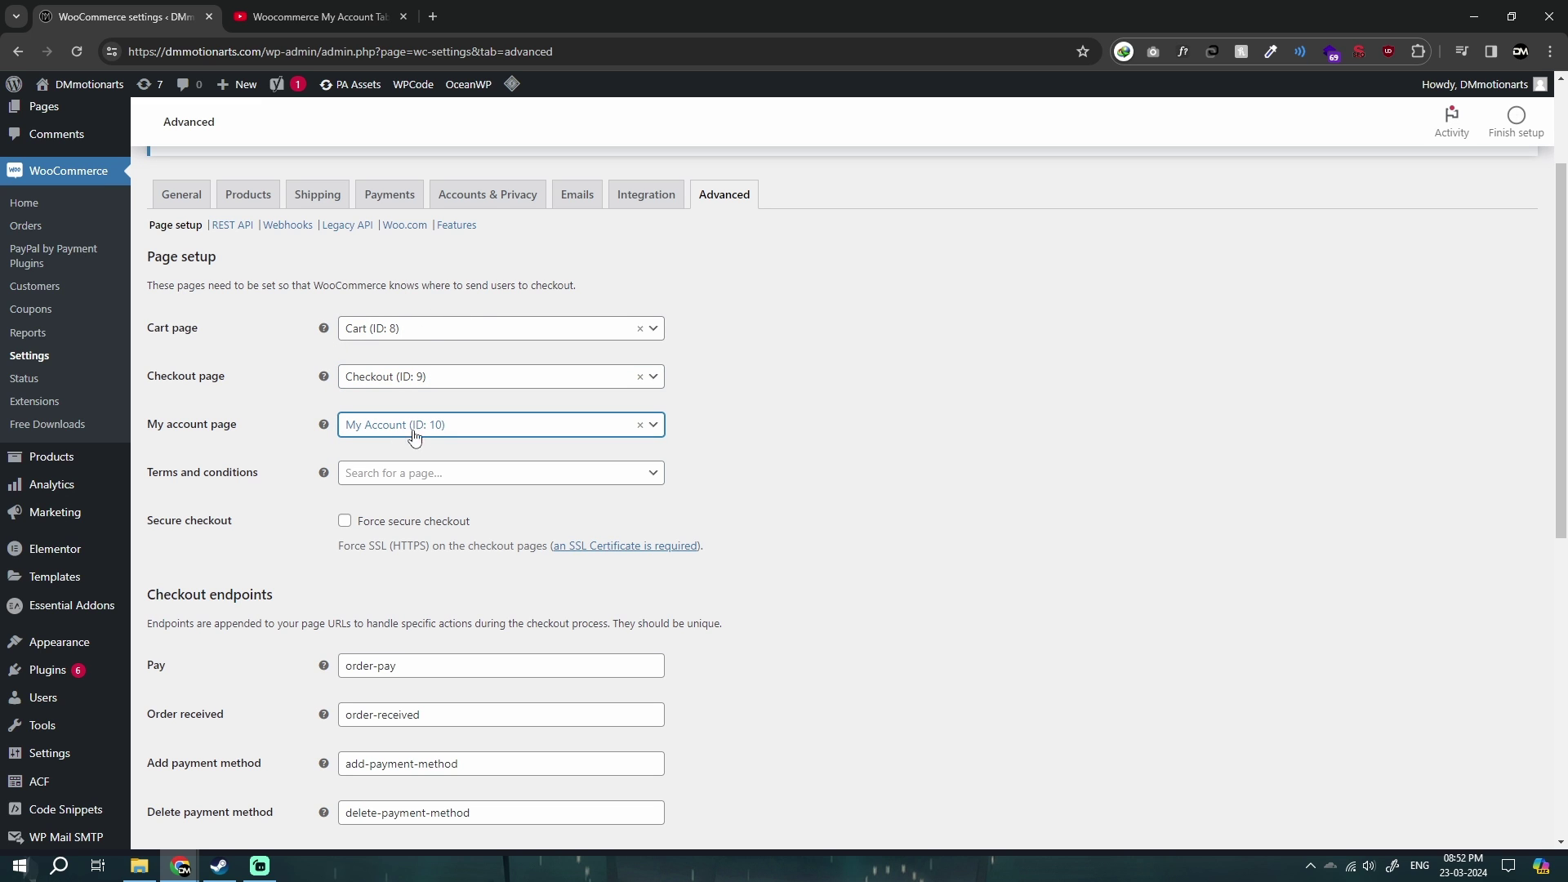
pyautogui.click(418, 435)
pyautogui.click(411, 437)
pyautogui.scroll(-2, 263, 444)
pyautogui.scroll(-1, 262, 445)
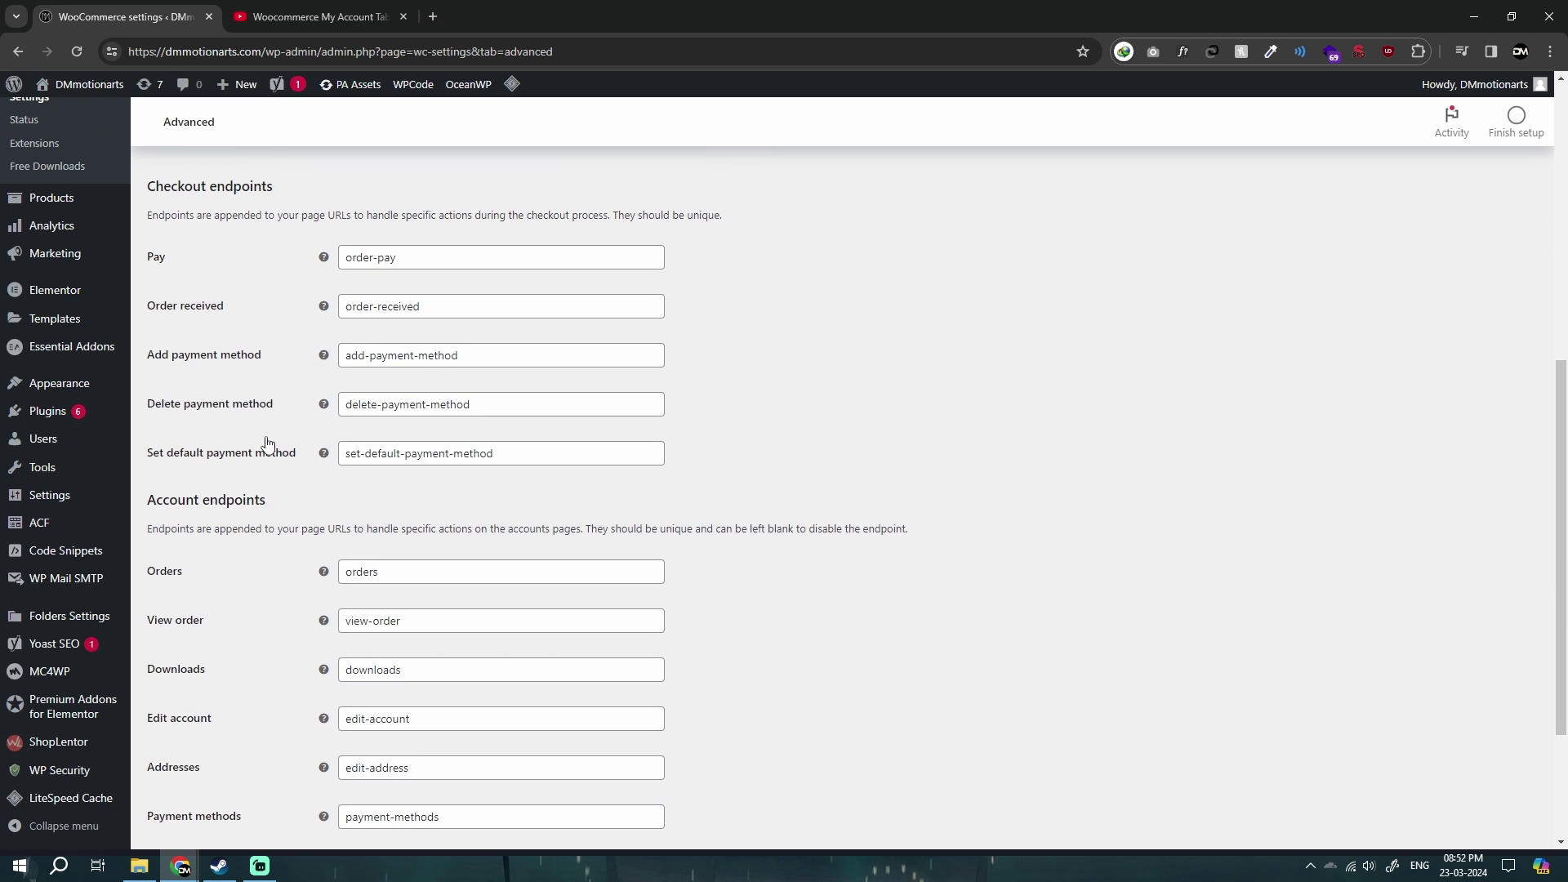
pyautogui.scroll(-2, 219, 251)
# - Try editing the Orders and Downloads account endpoints, restore their original names, and go to the tutorial
pyautogui.doubleClick(184, 291)
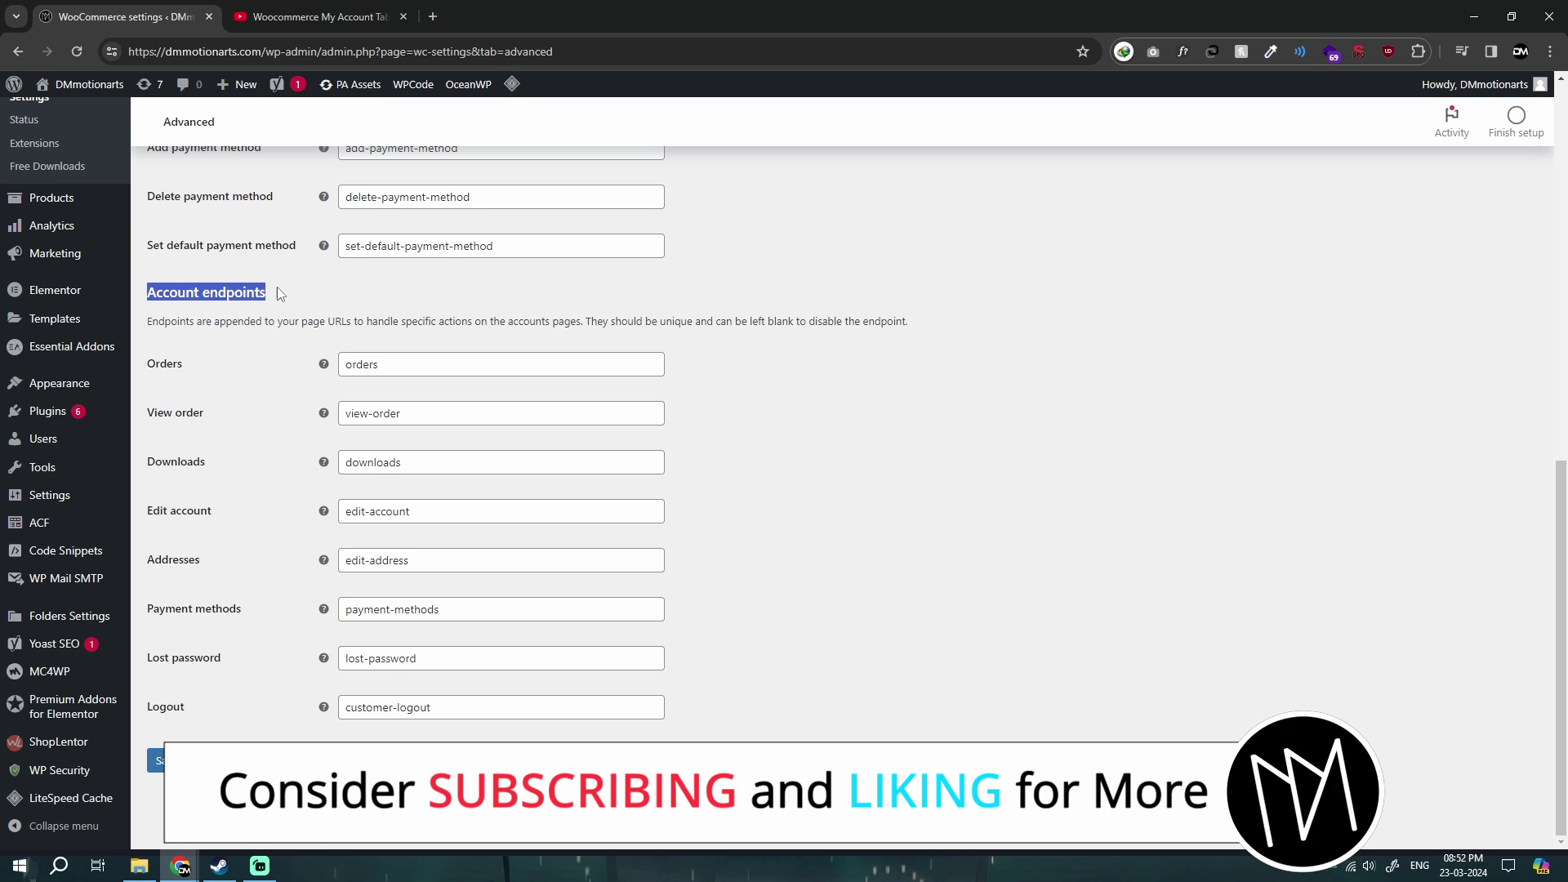
pyautogui.click(278, 293)
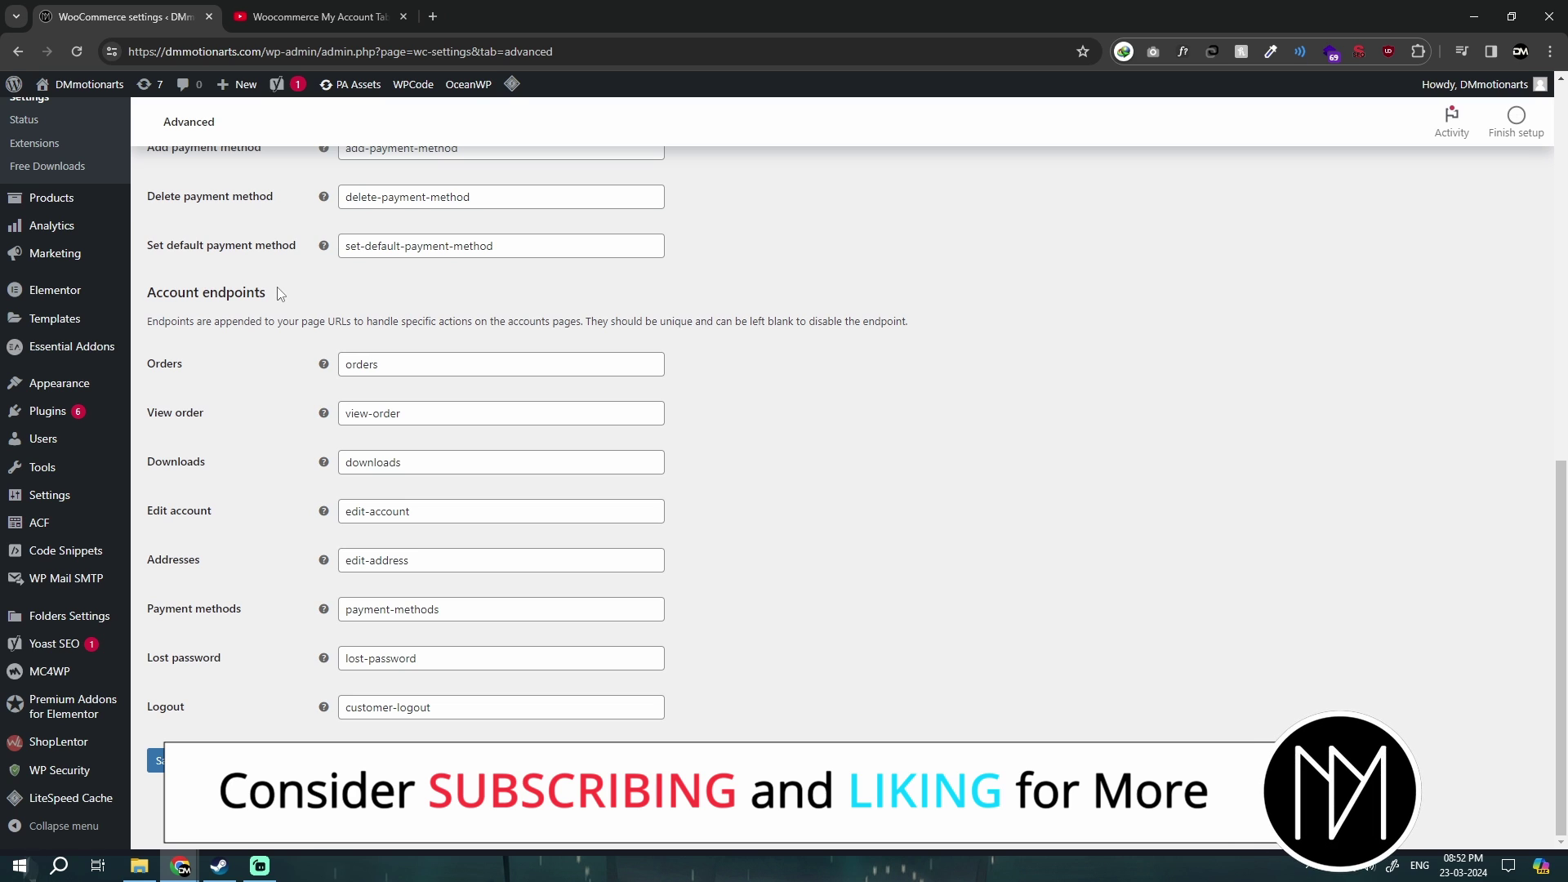
pyautogui.click(376, 370)
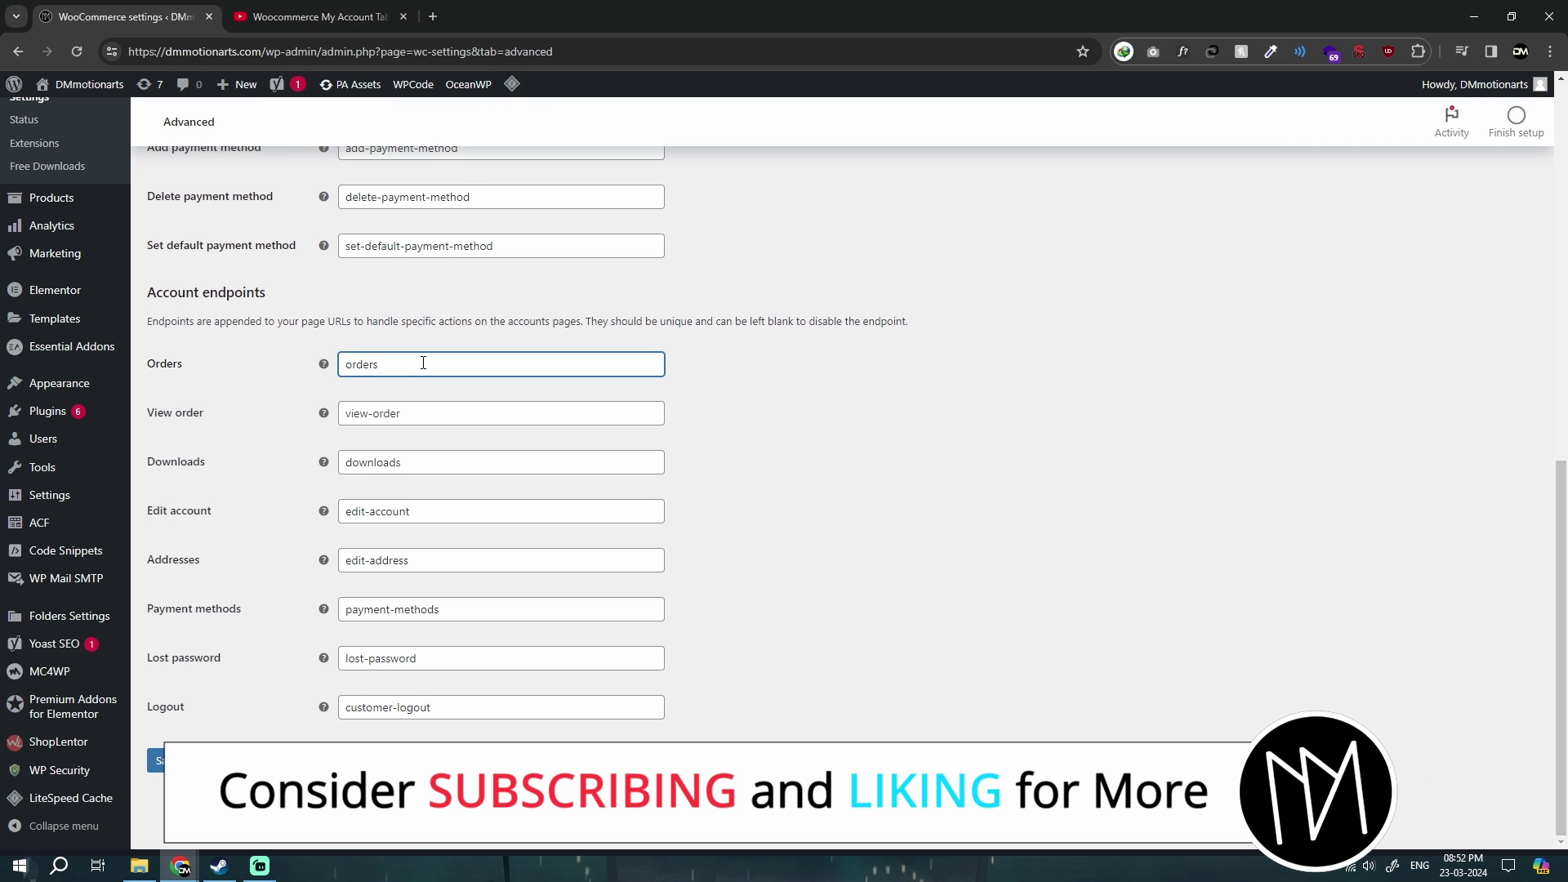
pyautogui.write('view-')
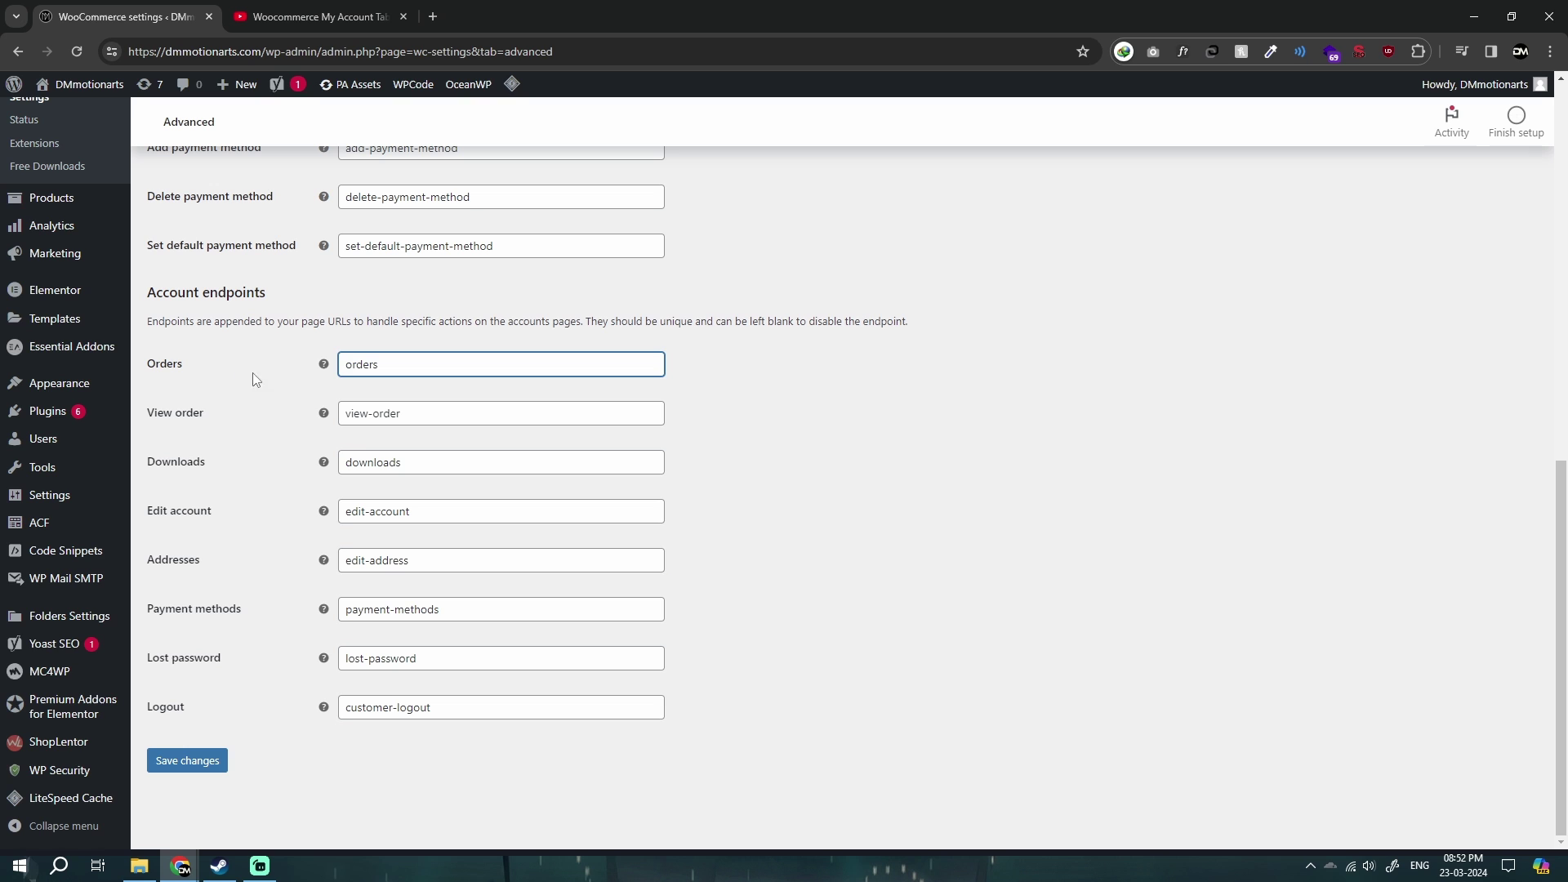
pyautogui.click(358, 462)
pyautogui.write('view')
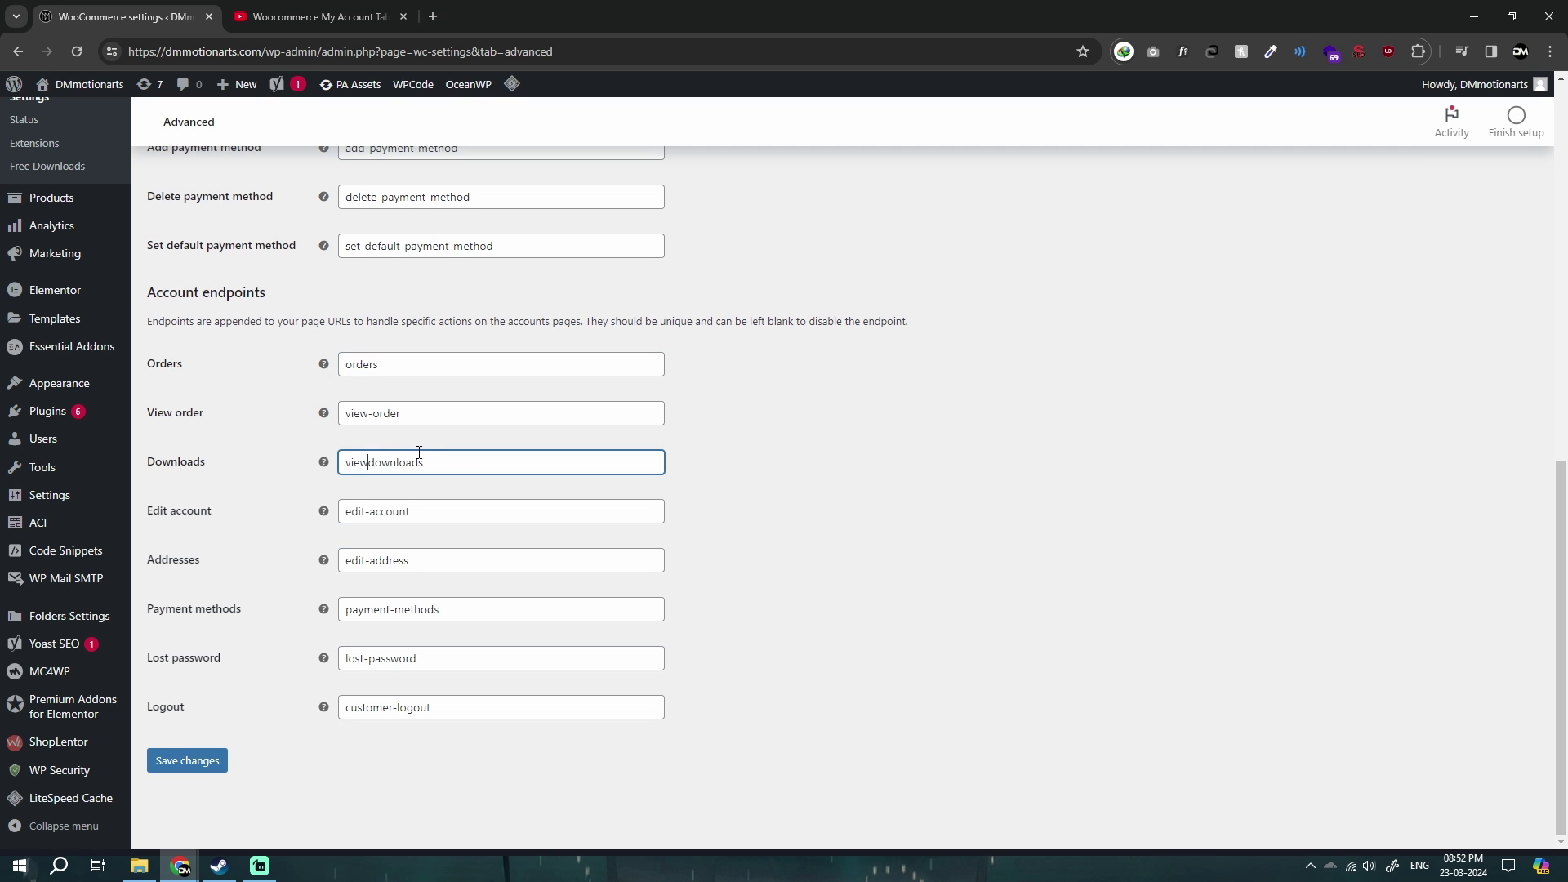
pyautogui.press('BackSpace')
pyautogui.press('BackSpace')
pyautogui.press('BackSpace')
pyautogui.hotkey('ctrl', 'Tab')
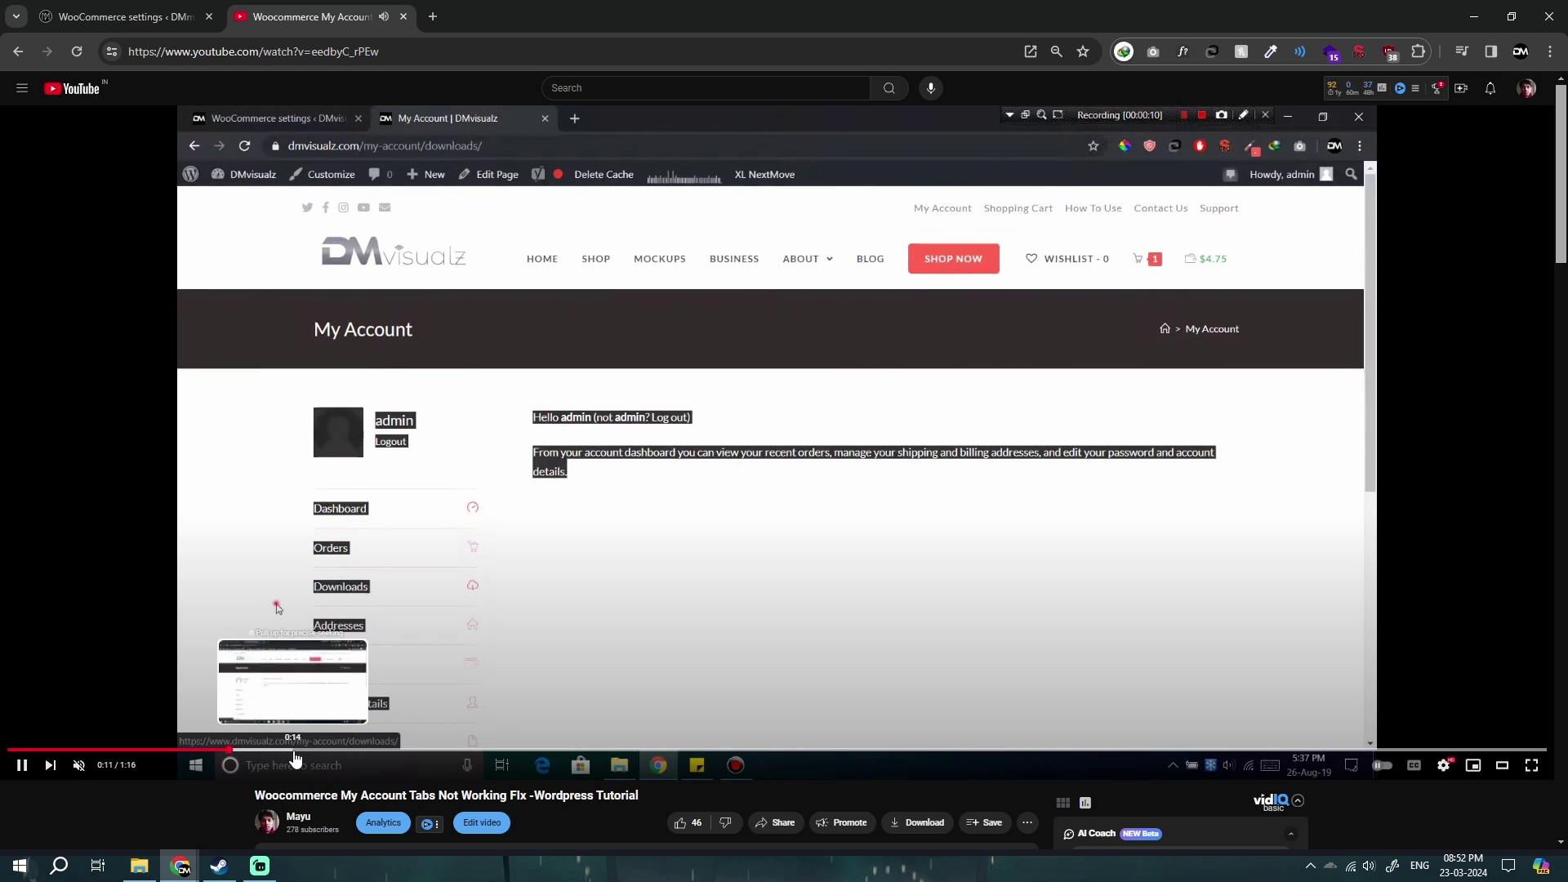
# - Seek through the tutorial to its account endpoints and My Account page parts
pyautogui.moveTo(301, 749); pyautogui.dragTo(515, 748)
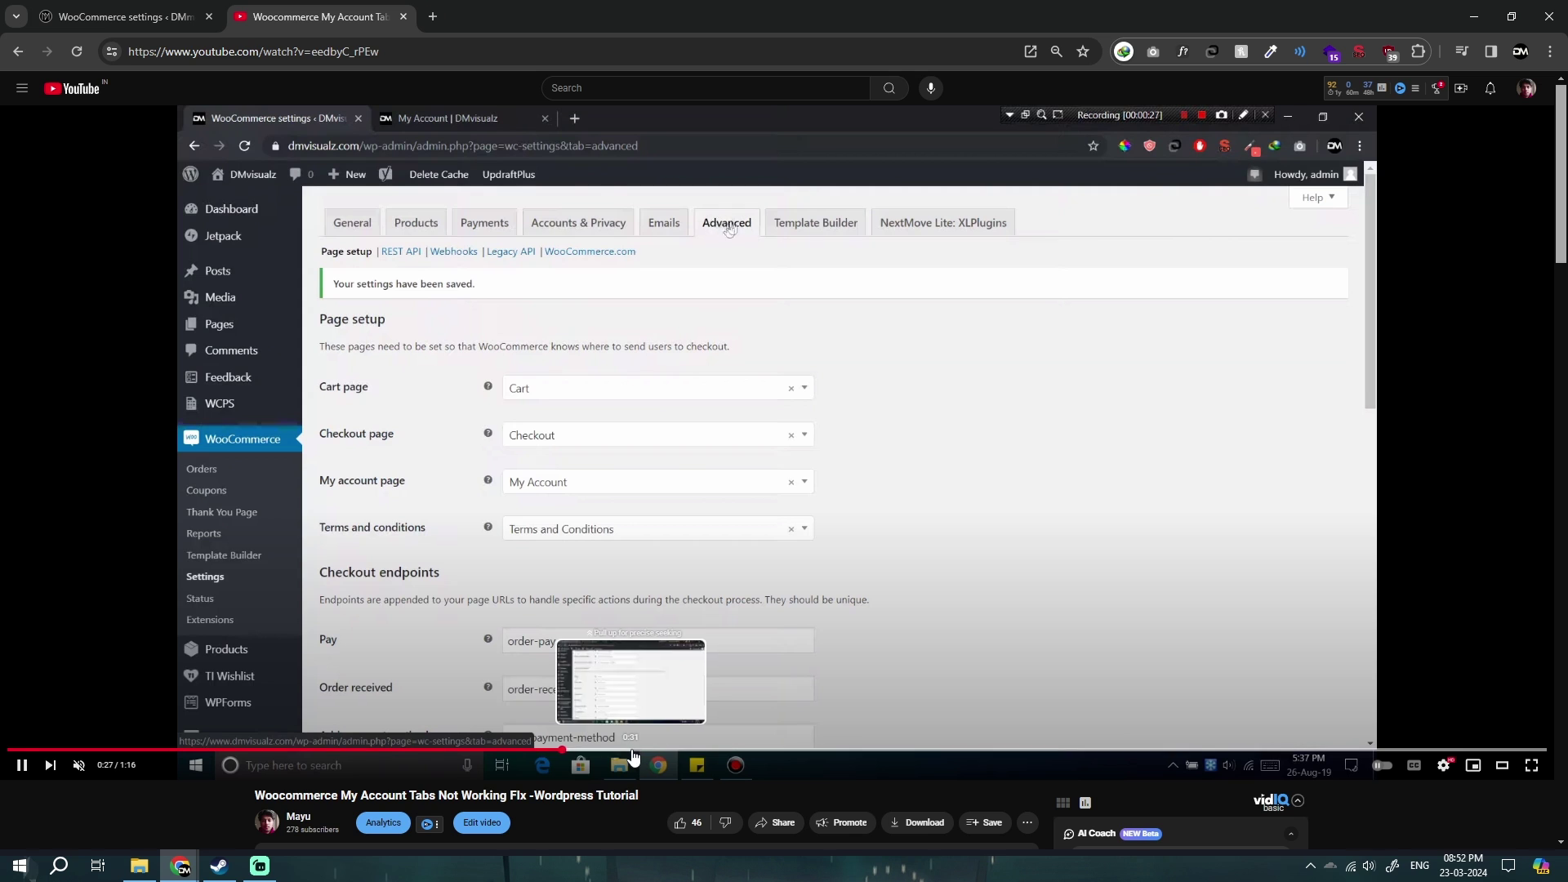
pyautogui.moveTo(585, 748); pyautogui.dragTo(693, 751)
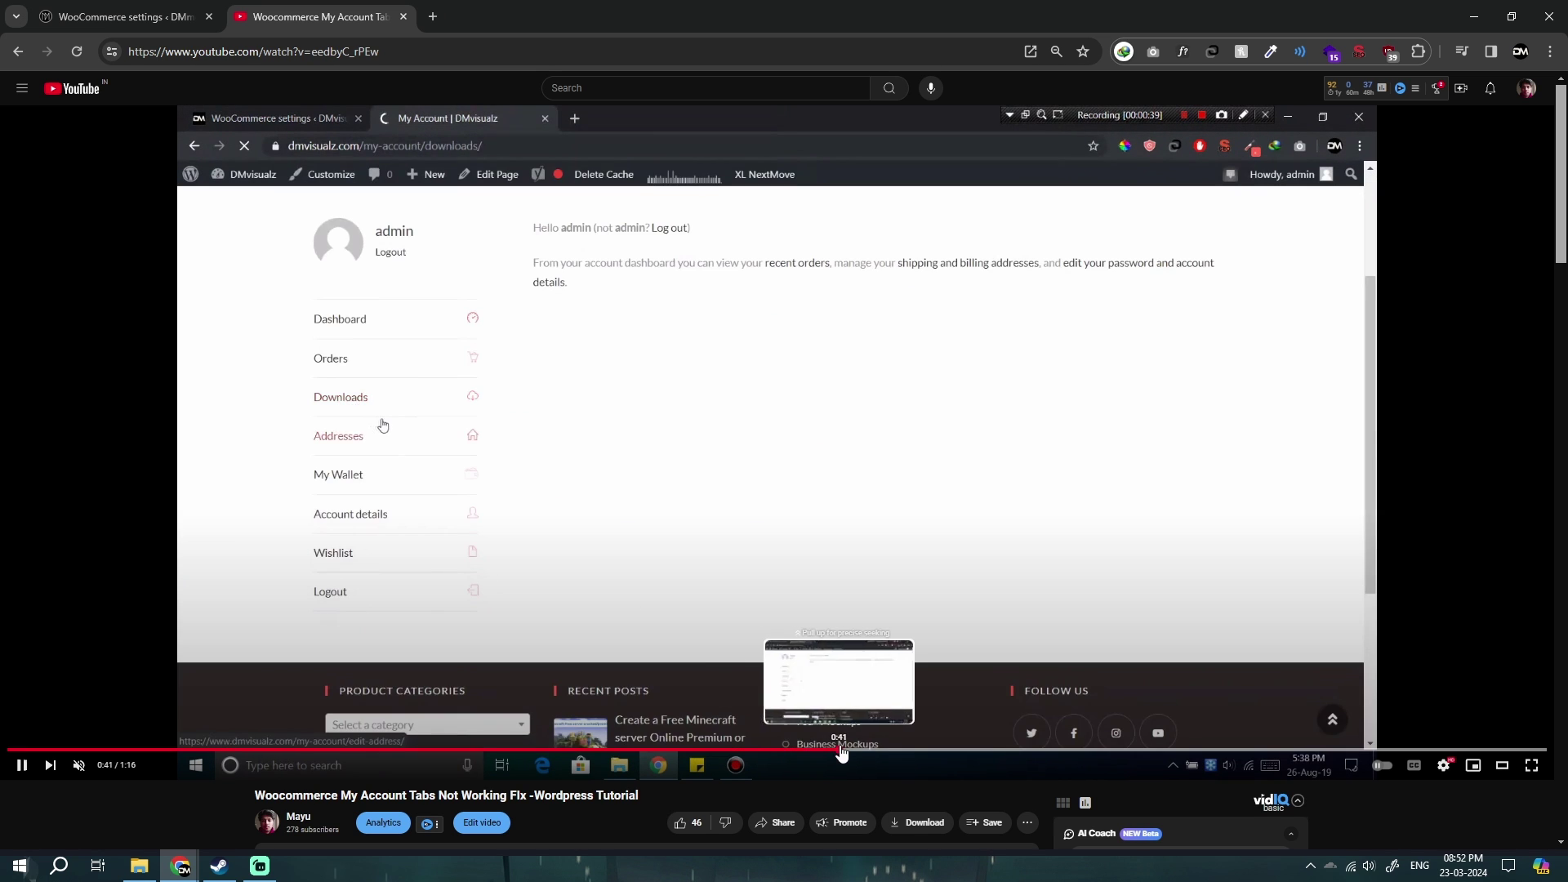
pyautogui.click(841, 750)
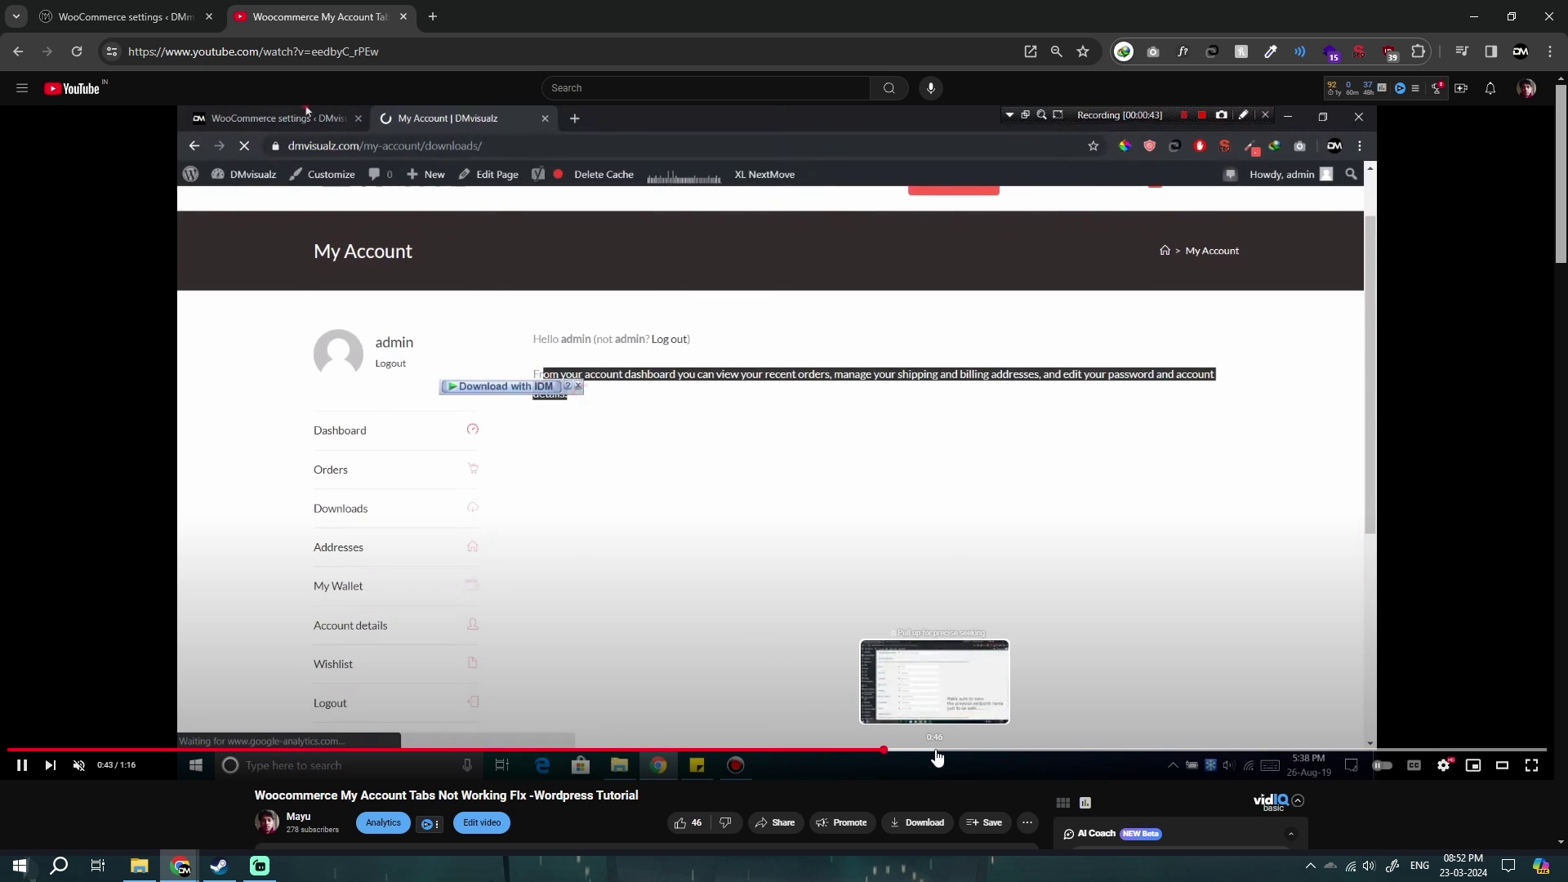
pyautogui.click(938, 752)
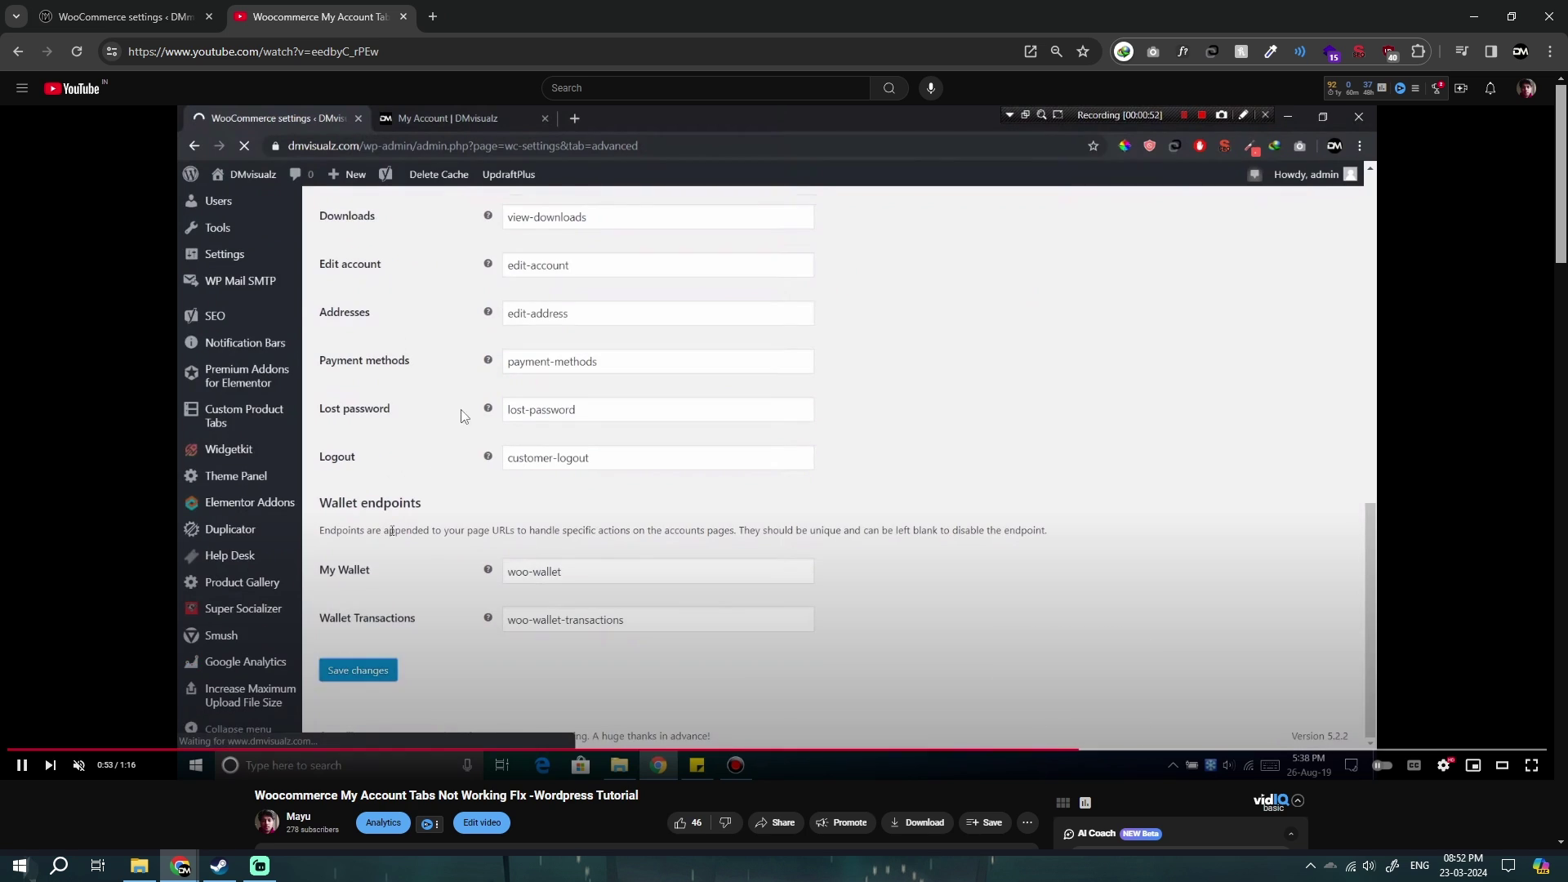
pyautogui.click(119, 19)
# - Check the tutorial near 1:01, return to the WooCommerce settings and close the Permalink Settings tab
pyautogui.click(319, 18)
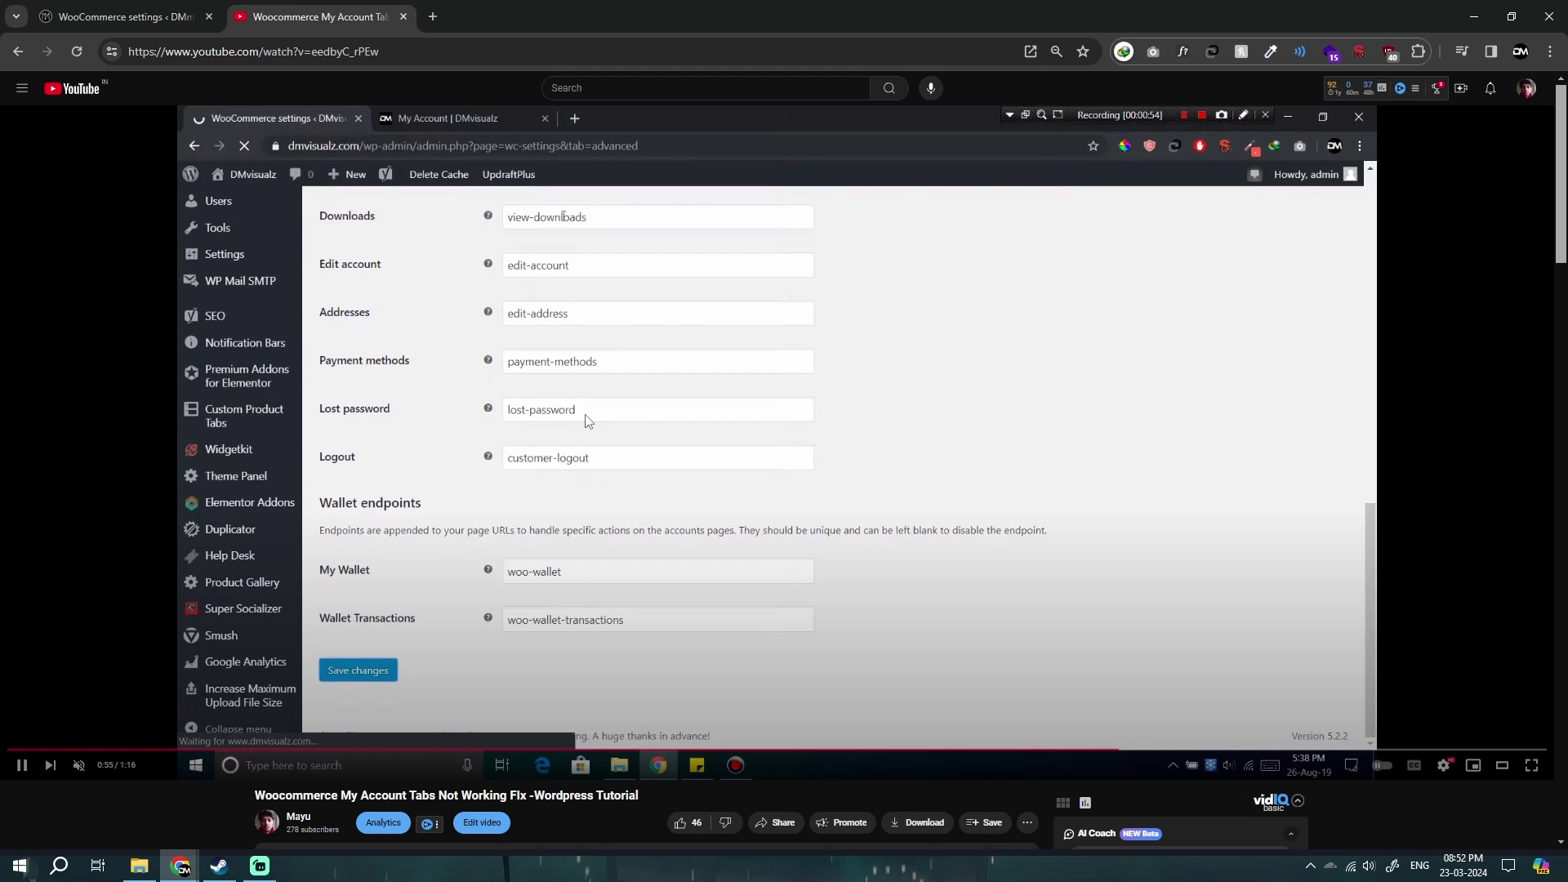
pyautogui.click(1243, 752)
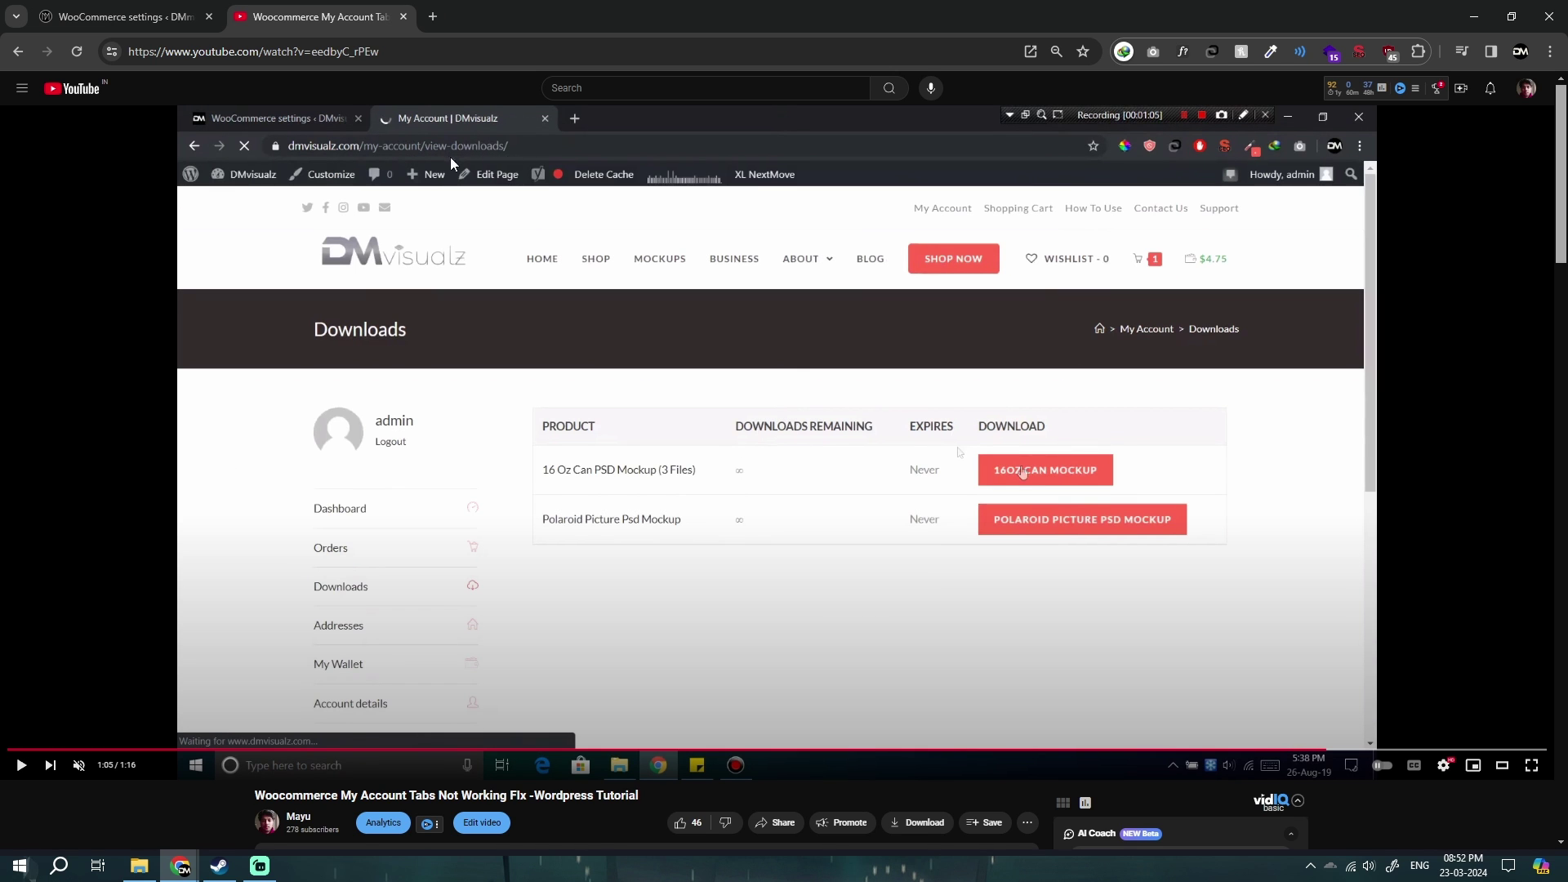
pyautogui.hotkey('ctrl', 'pageup')
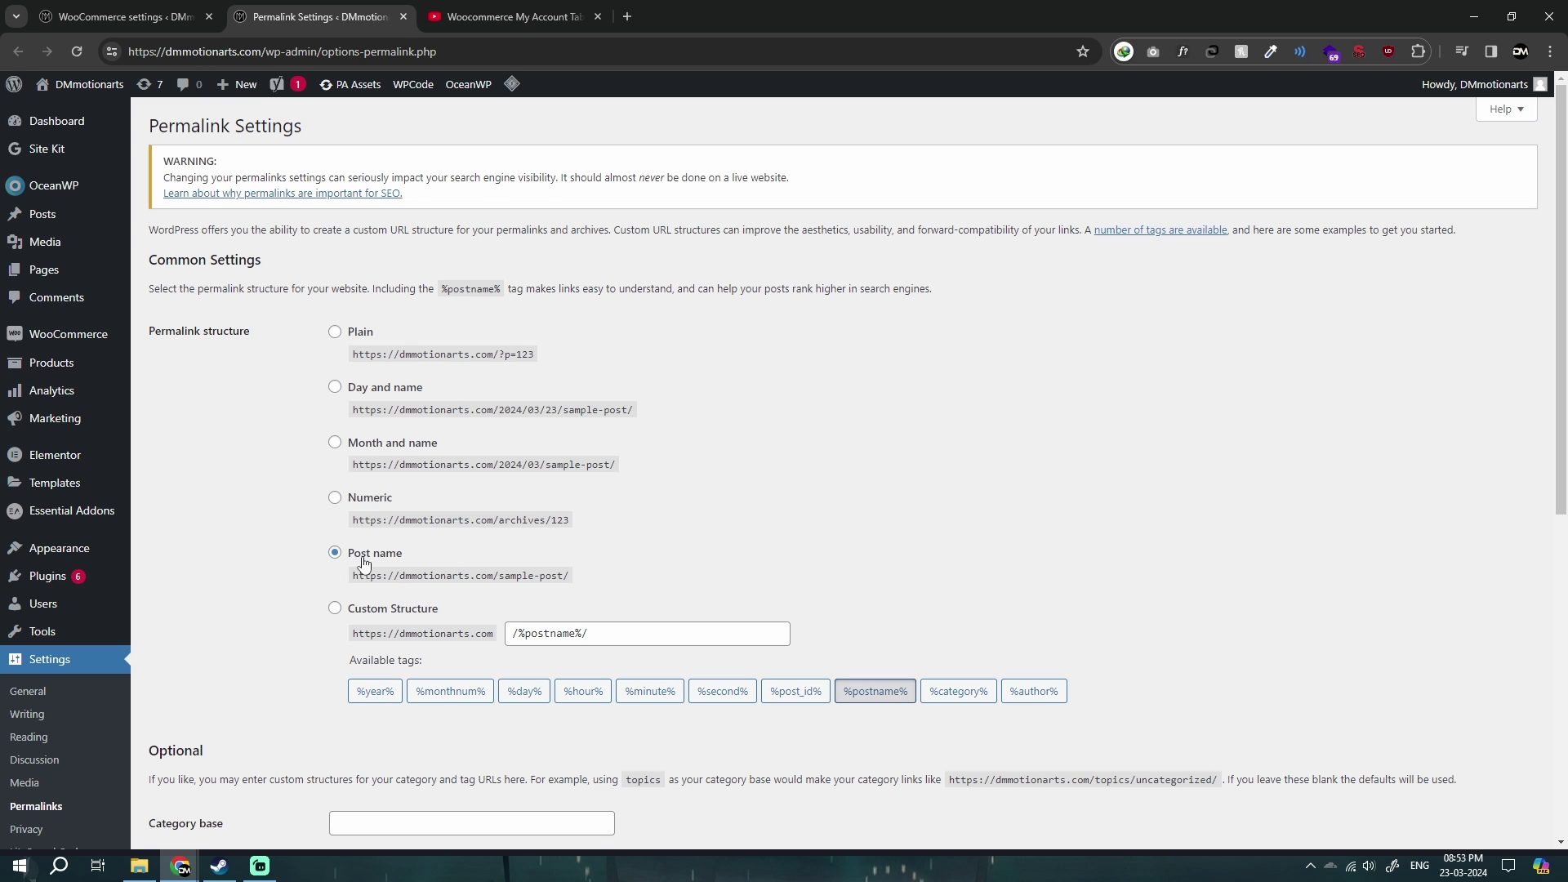
pyautogui.middleClick(310, 9)
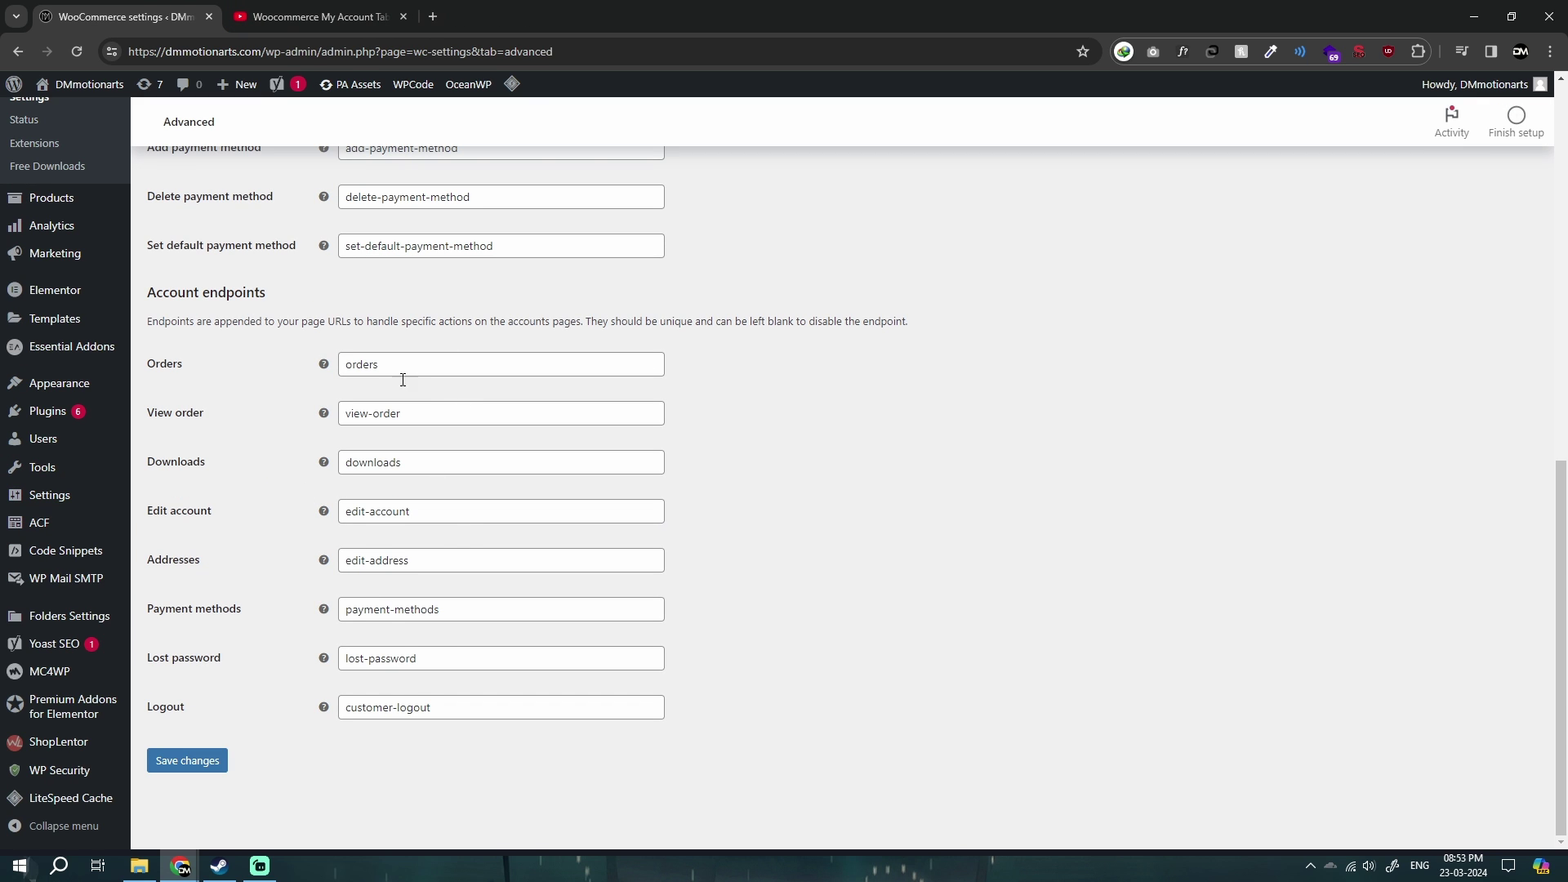
# - Play the tutorial past its Downloads page and pause on its saved WooCommerce Advanced settings screen
pyautogui.hotkey('ctrl', 'Tab')
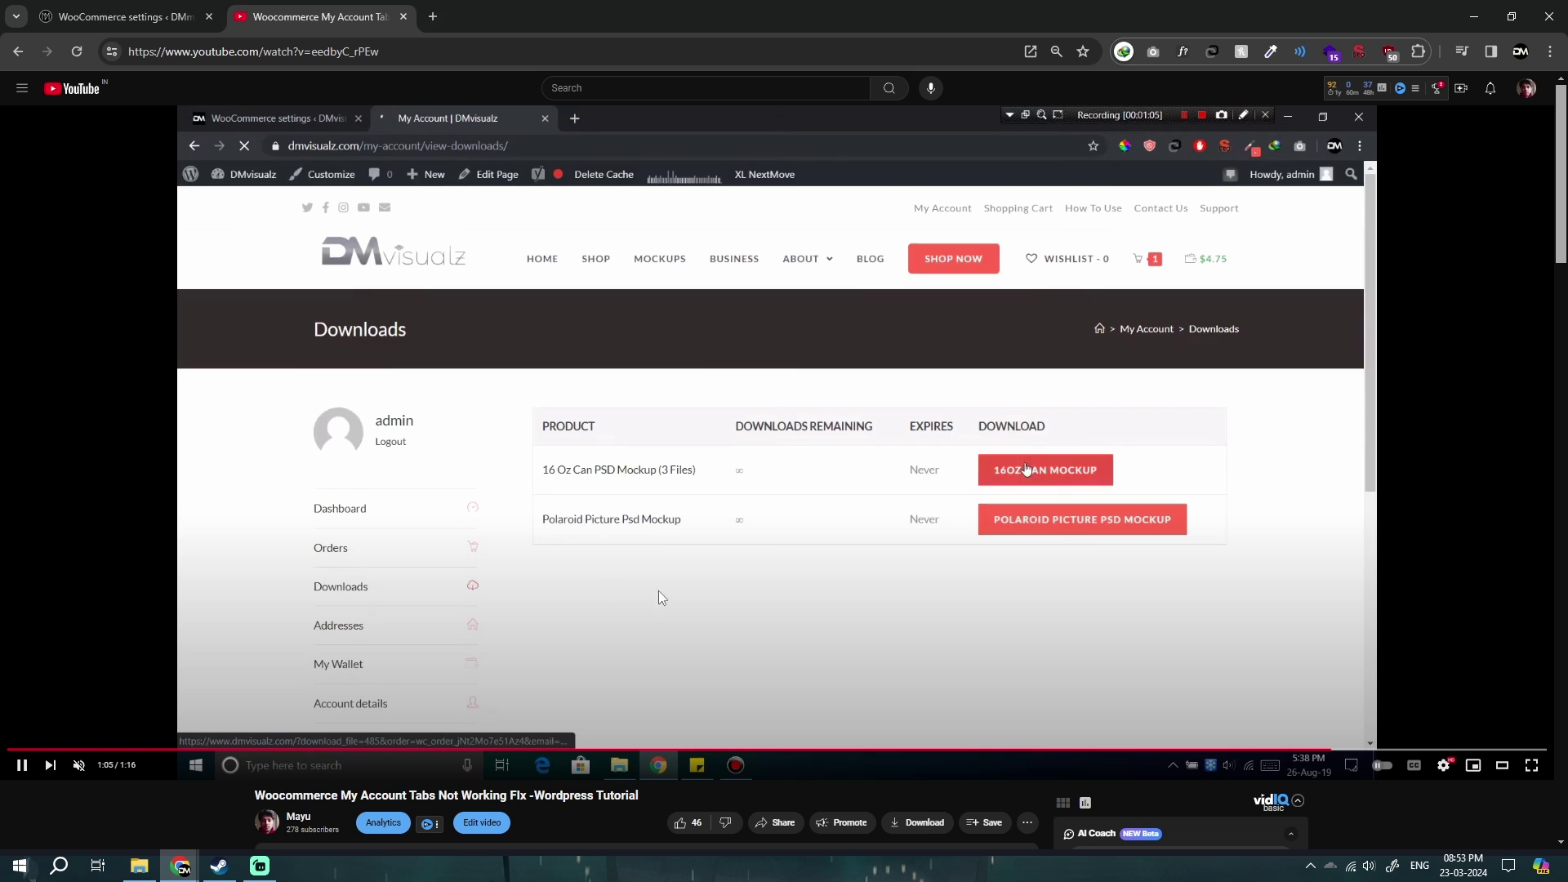
pyautogui.click(622, 499)
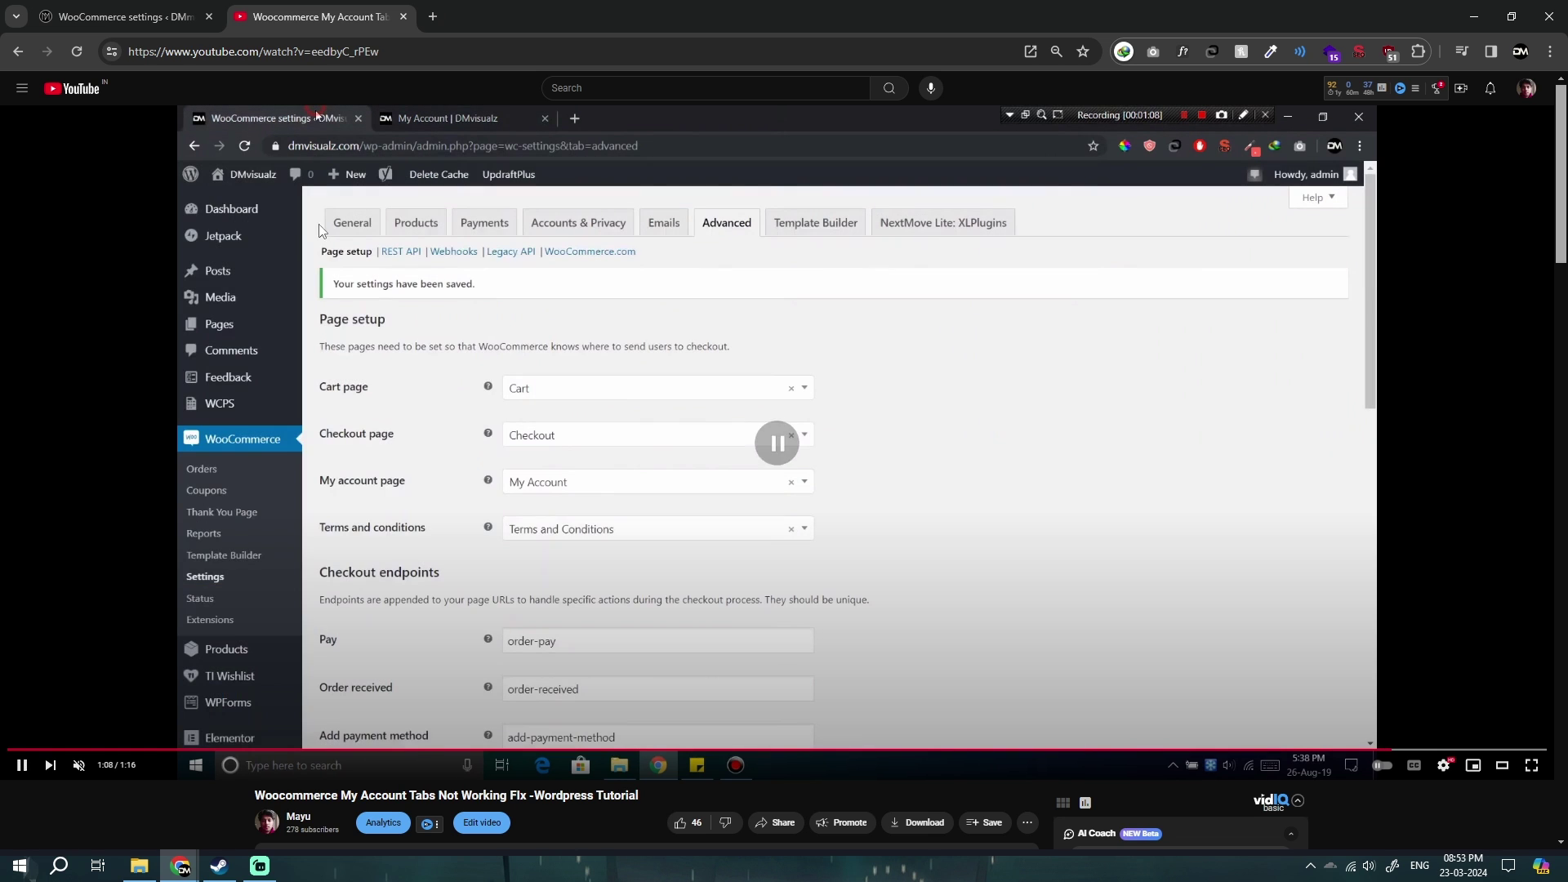
pyautogui.click(548, 441)
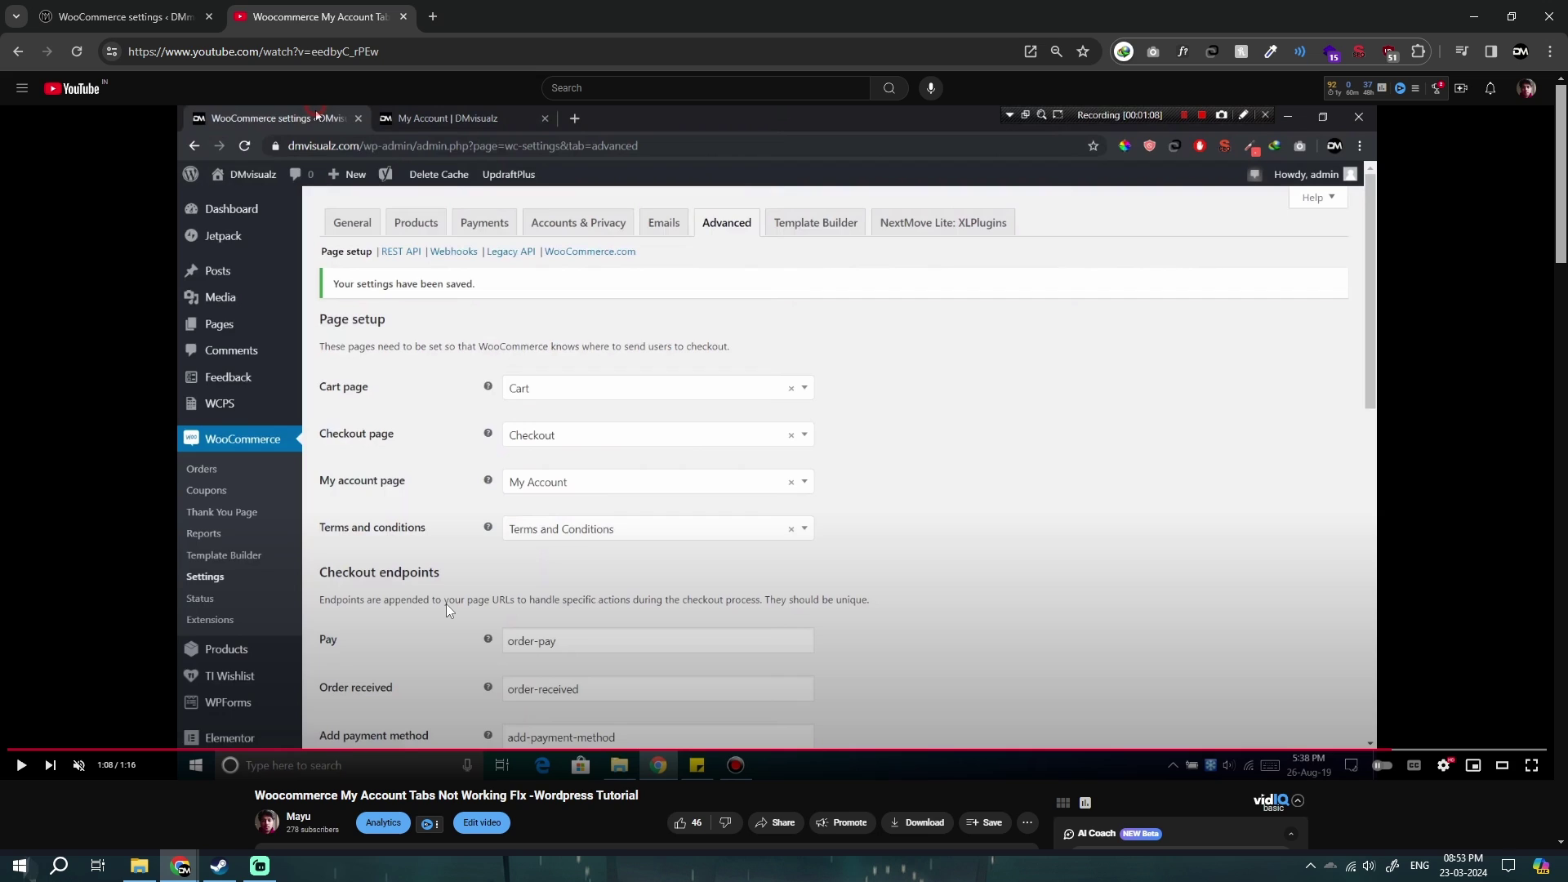